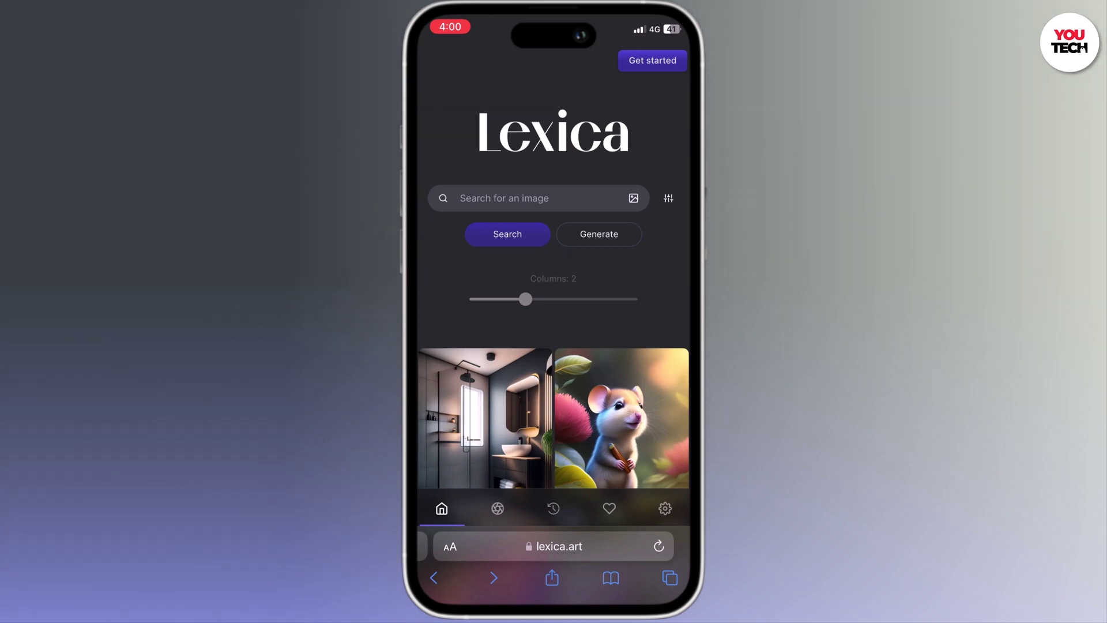
- Scroll through the Lexica image feed
scroll(553, 346, down, 5)
scroll(554, 323, down, 5)
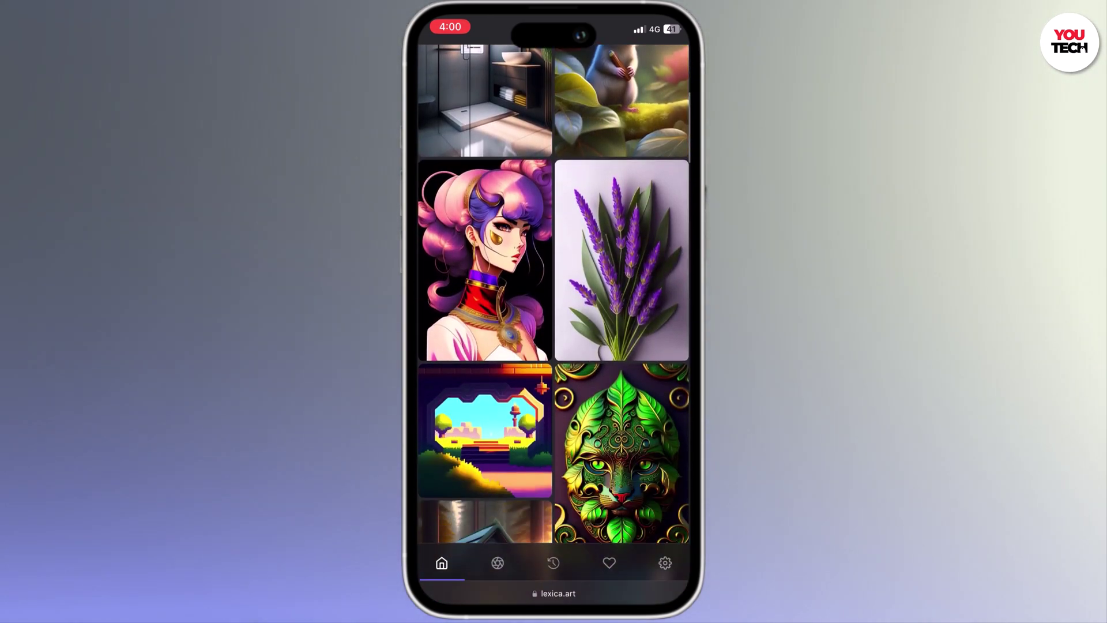
scroll(554, 323, down, 10)
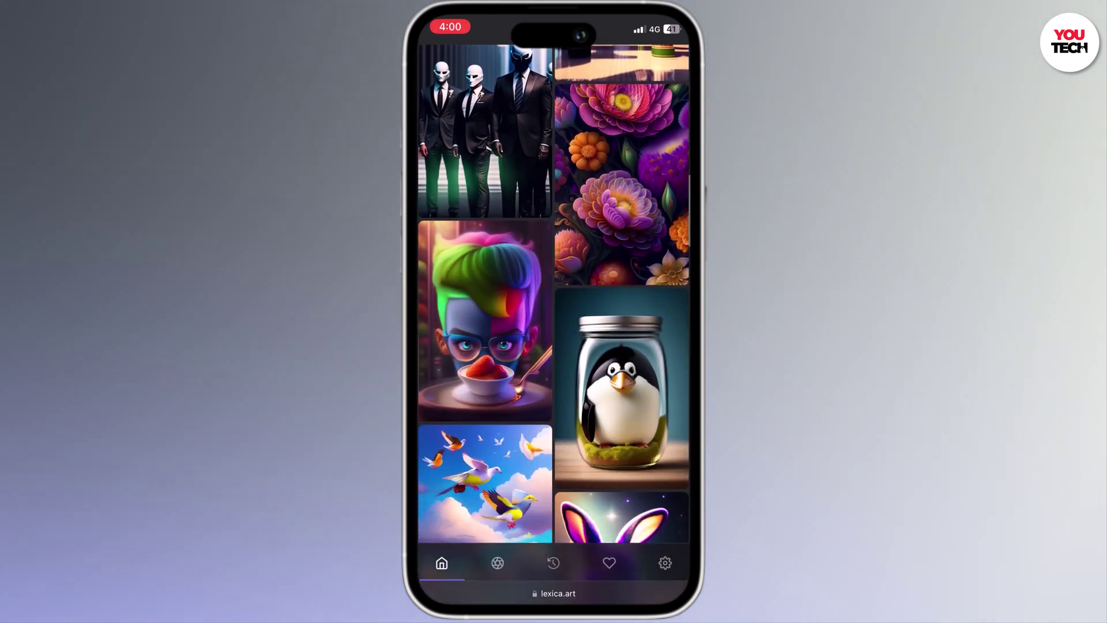
scroll(553, 323, down, 10)
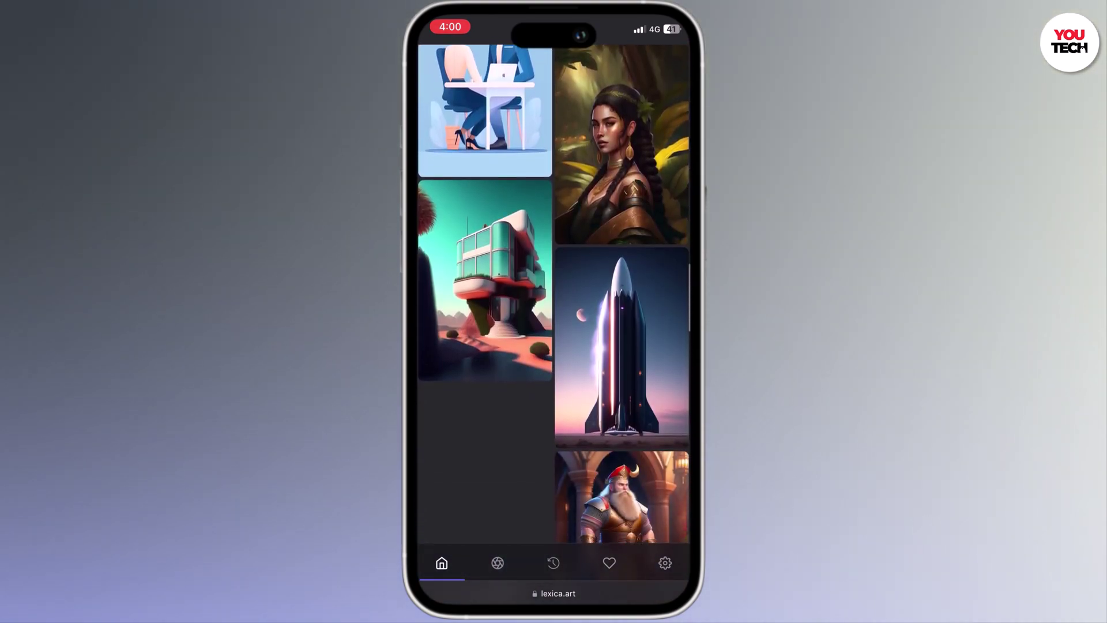
scroll(554, 322, up, 20)
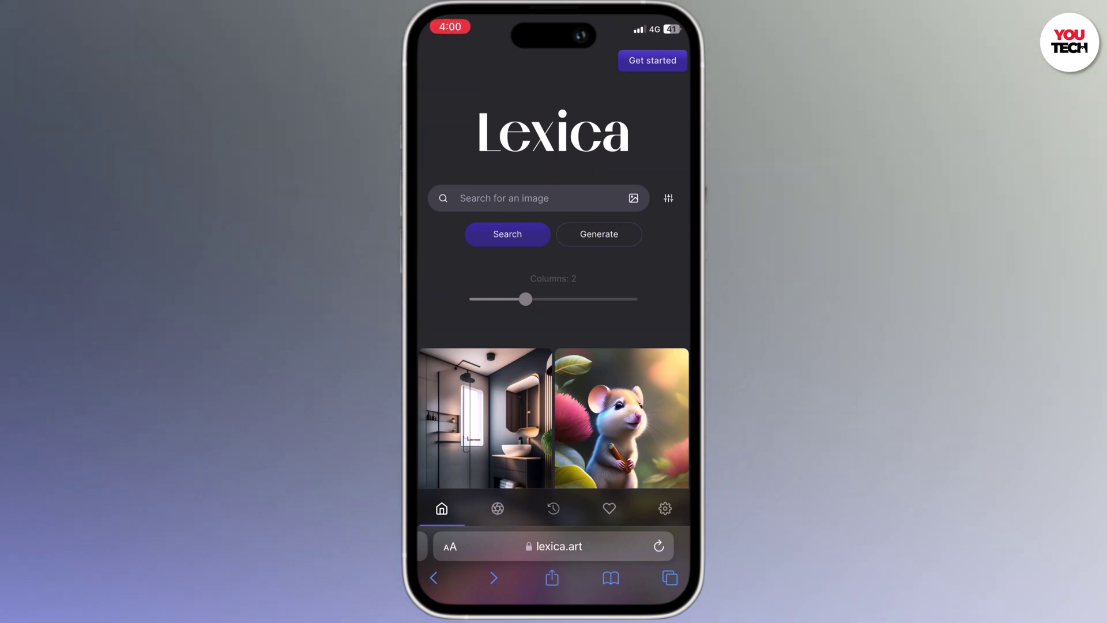
scroll(554, 323, down, 5)
scroll(553, 323, down, 8)
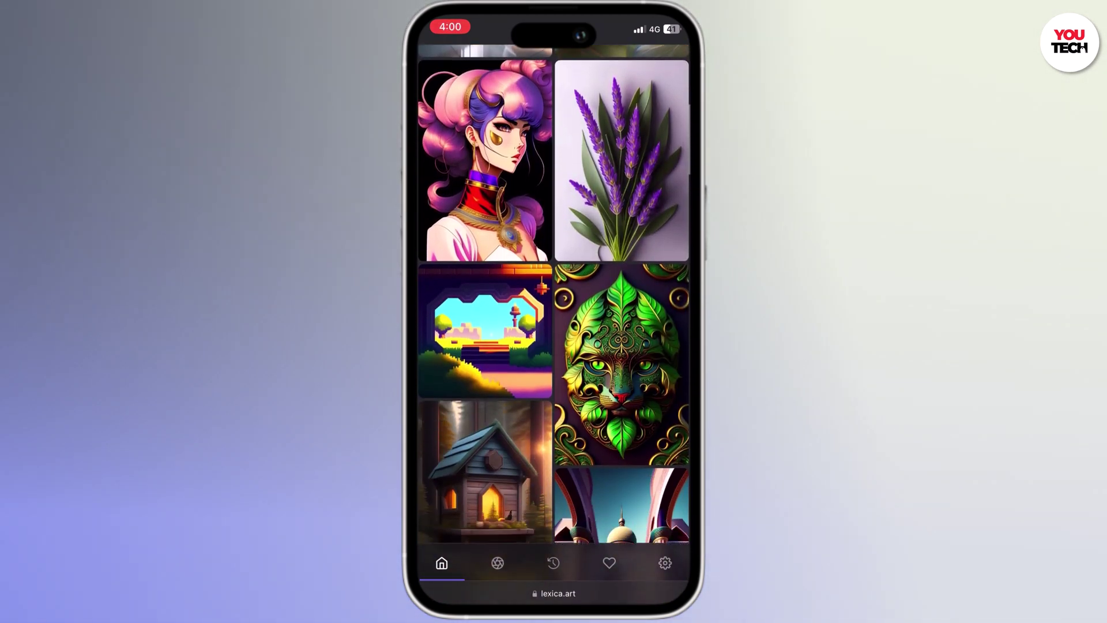
scroll(554, 323, down, 10)
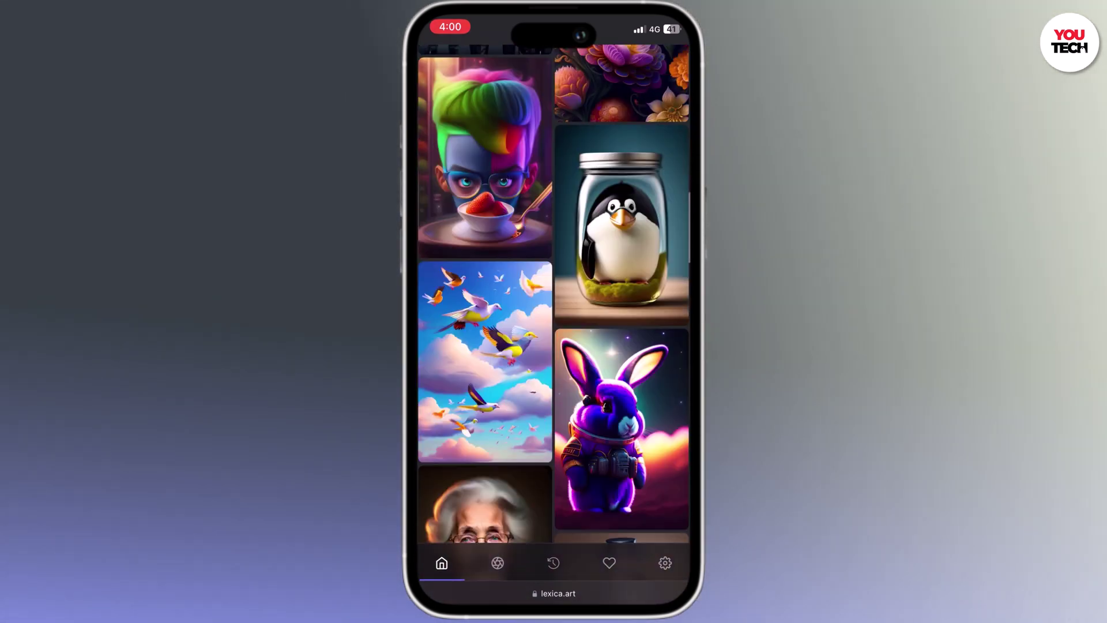
scroll(554, 323, down, 10)
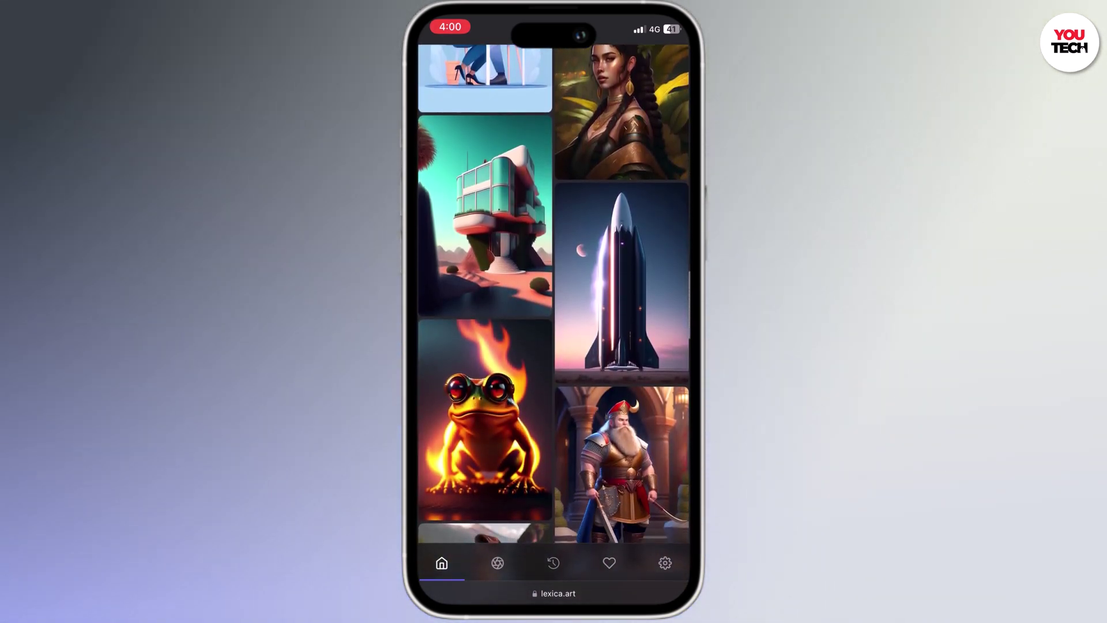
scroll(554, 323, up, 20)
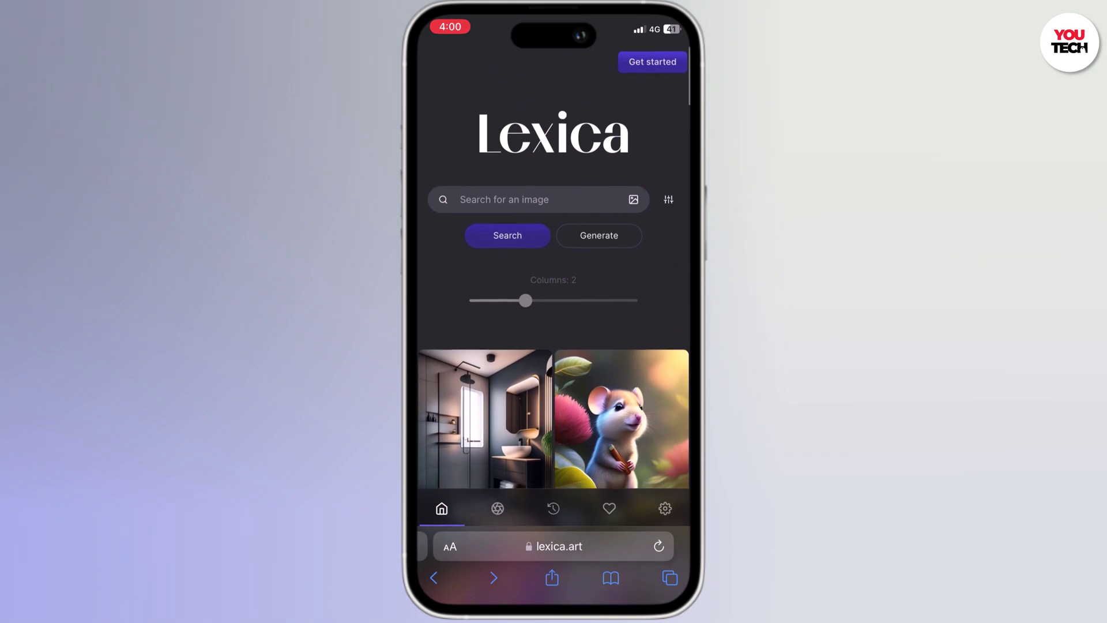
- Search Lexica for a celebrity playing basketball 🏀 and scroll the 1,810 results
click(513, 189)
text(Elon)
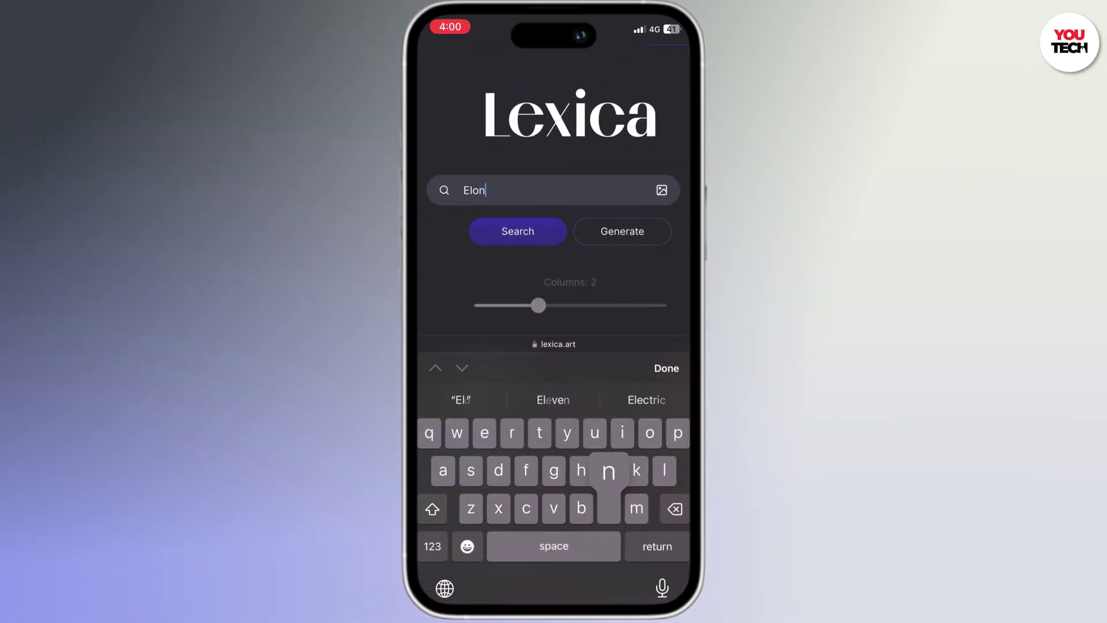
text( musk pla)
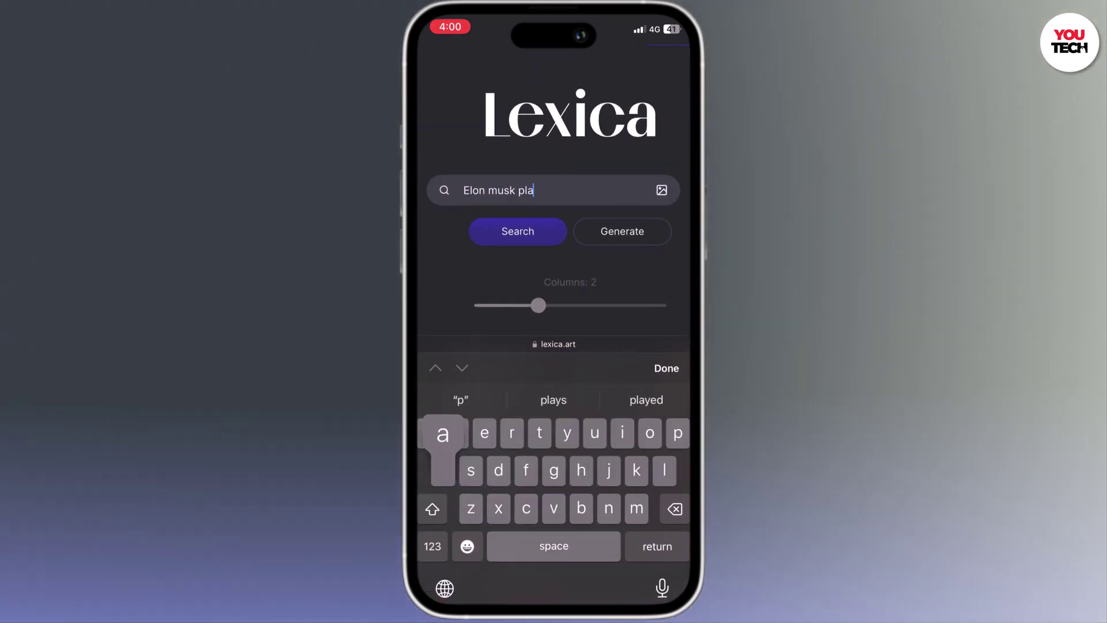
text(ying ba)
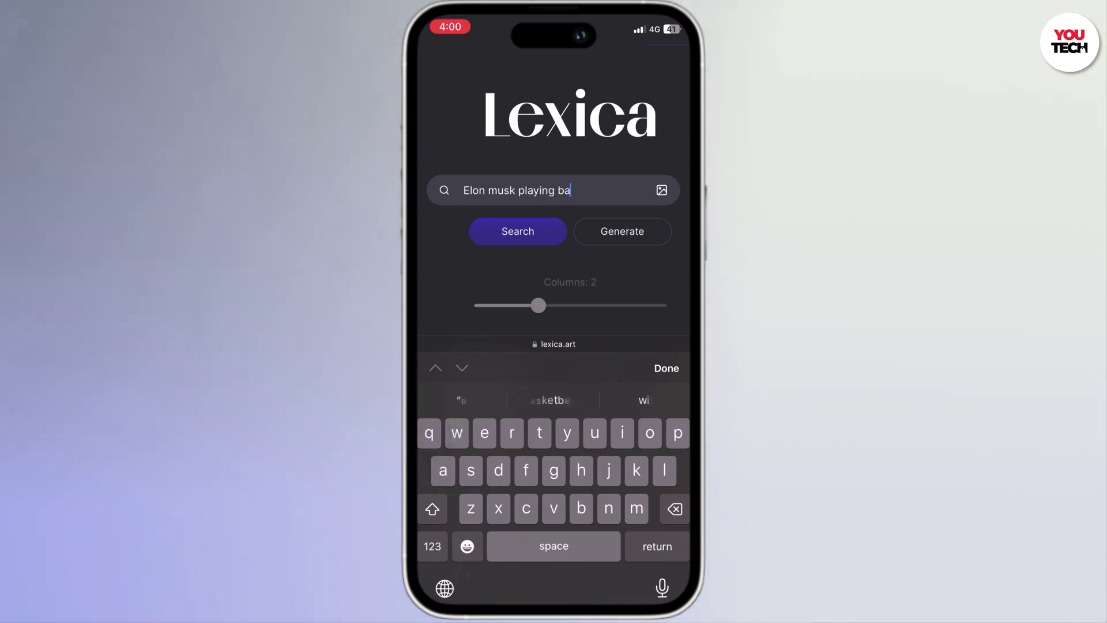
text(sketball 🏀)
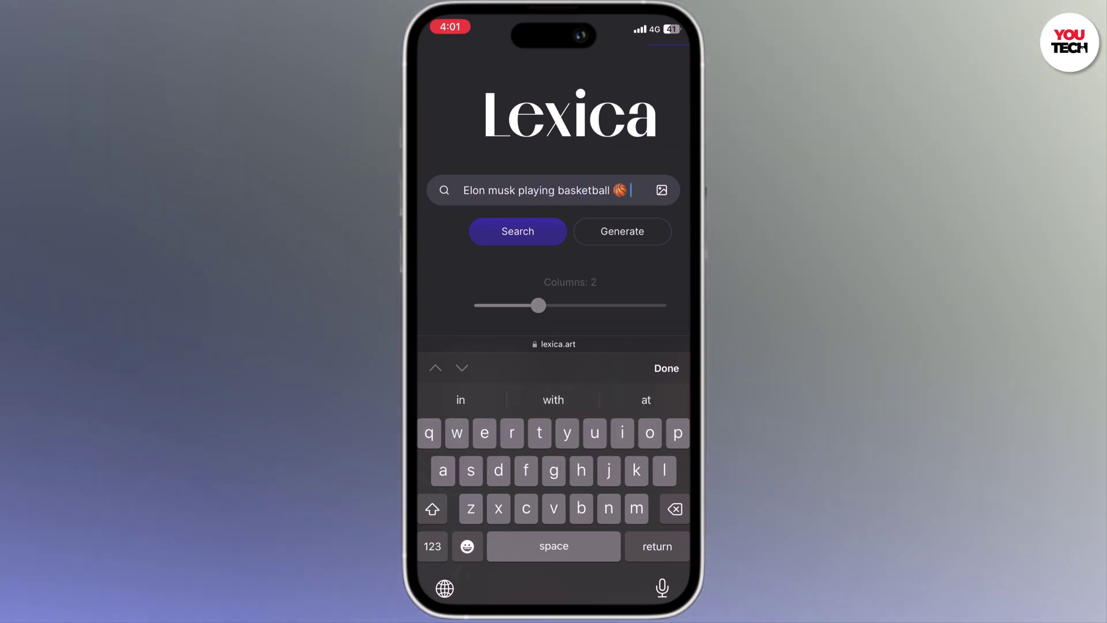
key(Return)
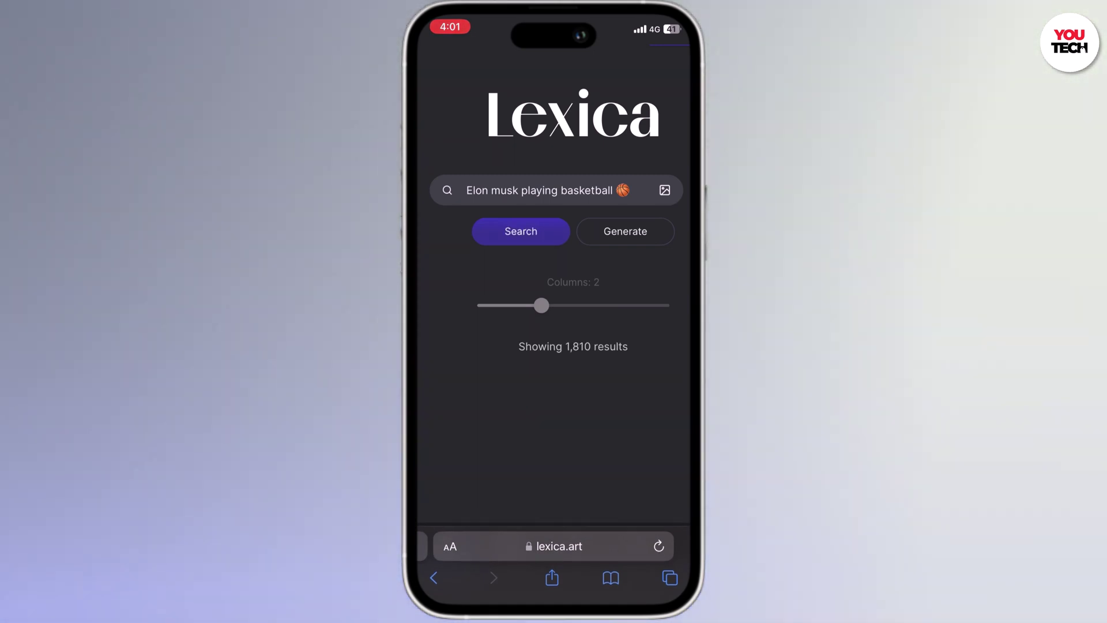
scroll(554, 346, down, 5)
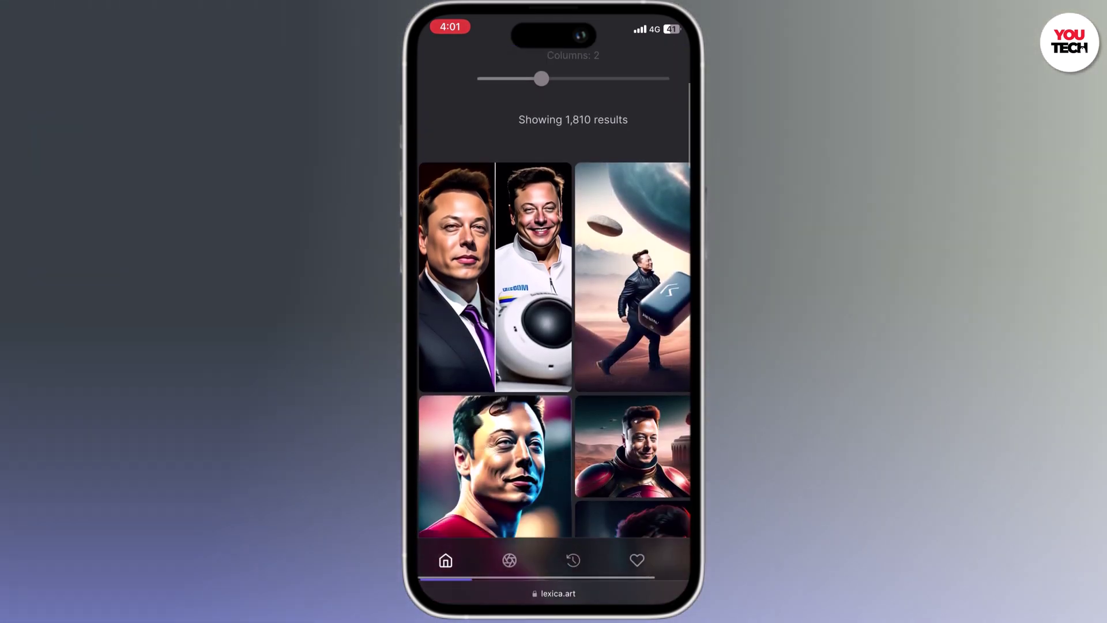
scroll(553, 311, down, 10)
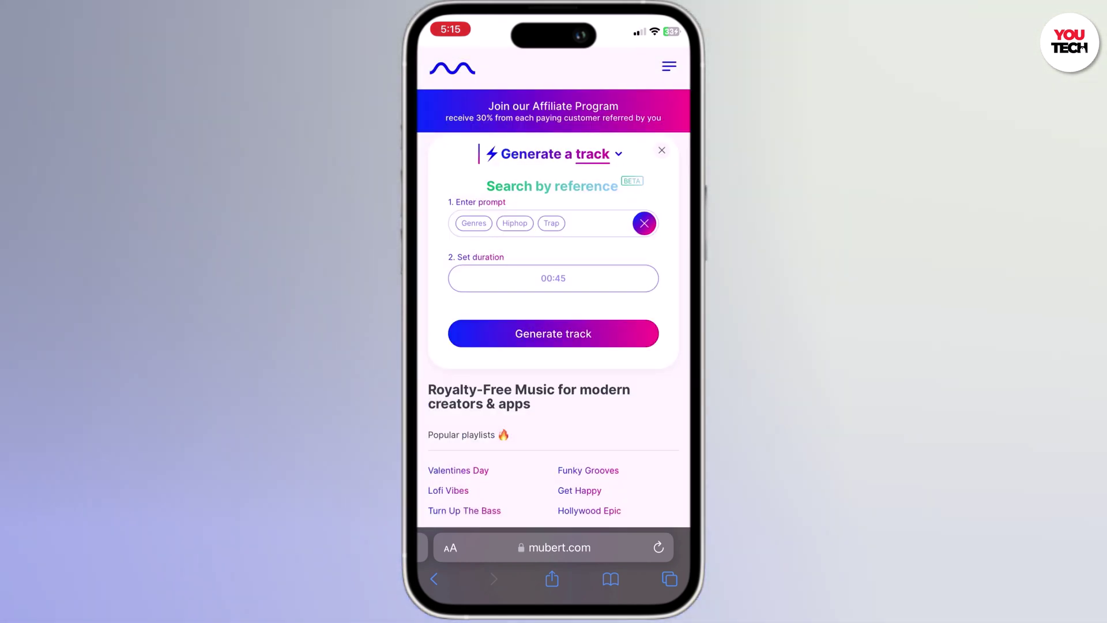
- Keep the duration at 00:45 and generate the Genres, Hiphop, Trap track
click(554, 278)
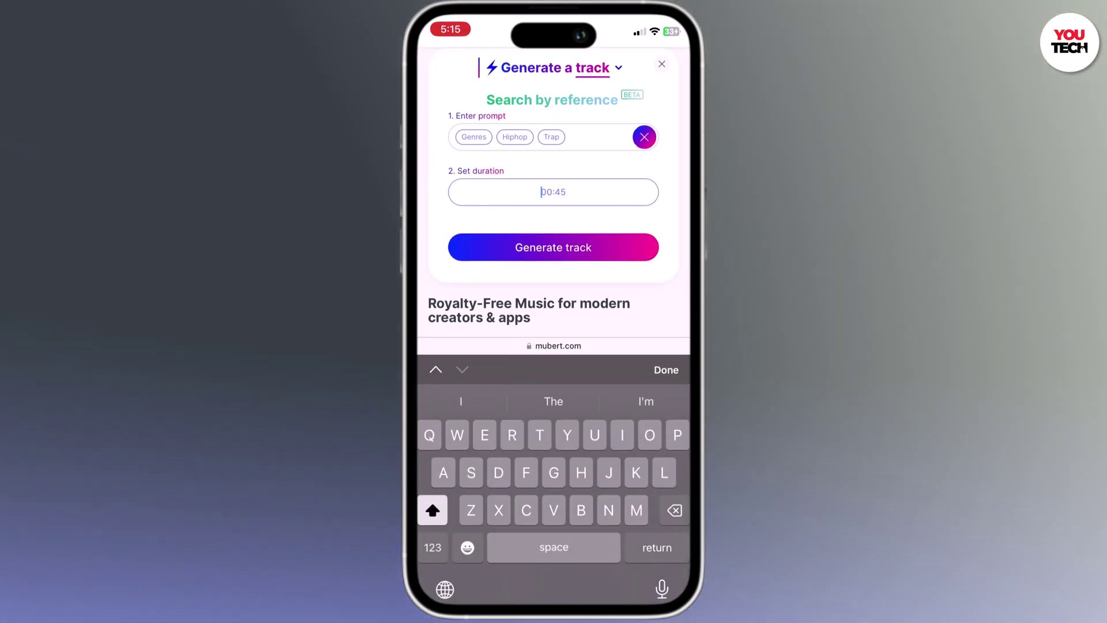
click(567, 191)
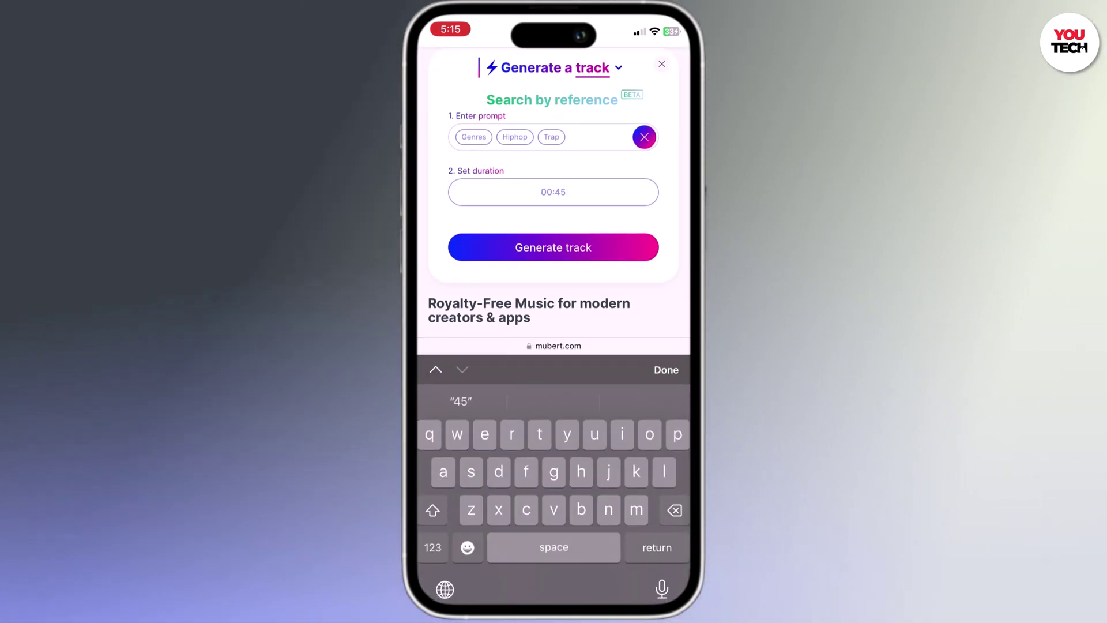
click(666, 370)
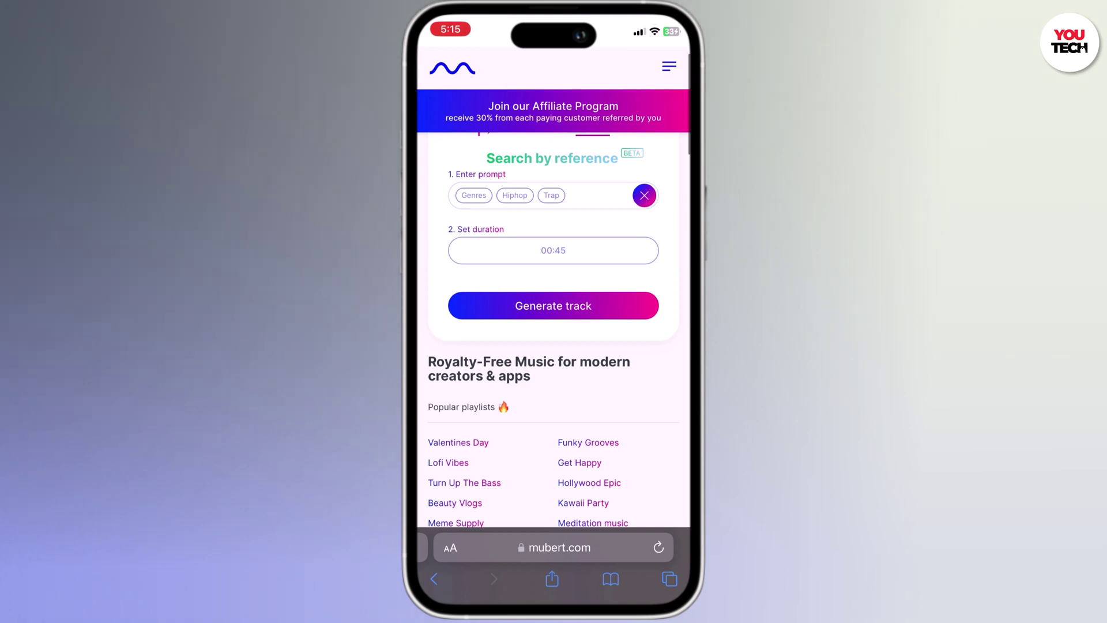
click(553, 306)
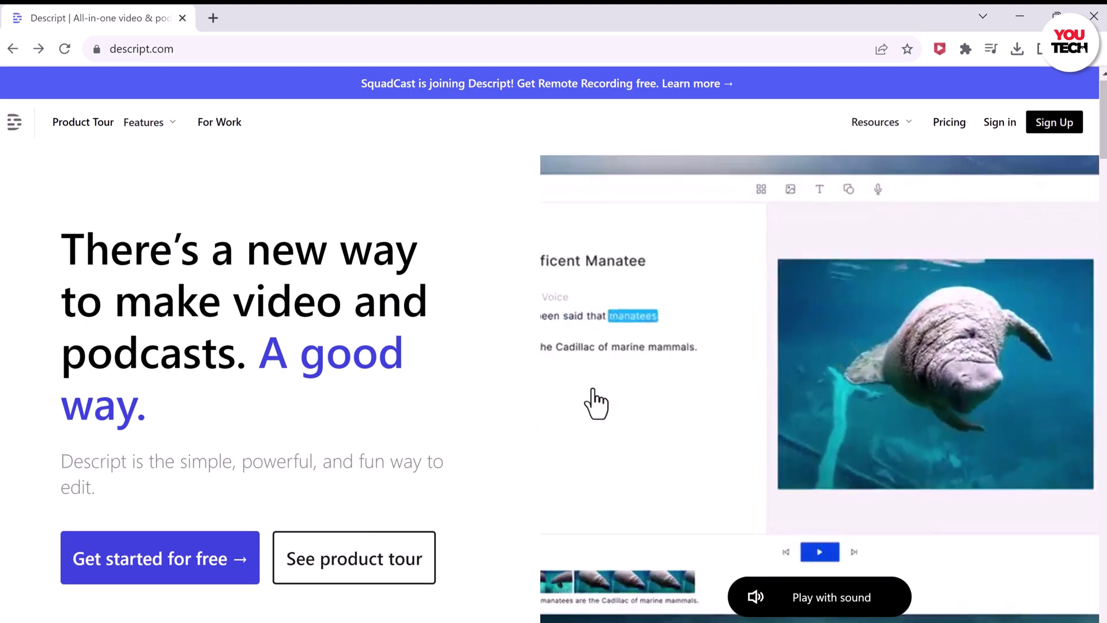
- Scroll down the descript.com homepage
scroll(597, 403, down, 15)
scroll(597, 403, down, 10)
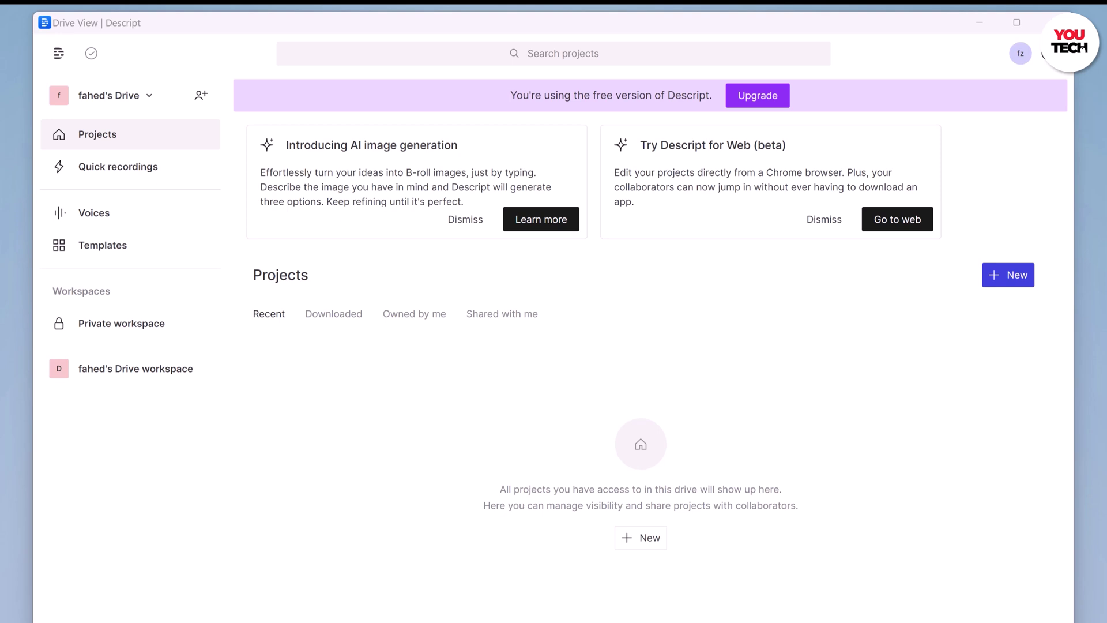
- Create a new Overdub voice from the Voices list, keeping the prefilled name
click(101, 214)
click(972, 145)
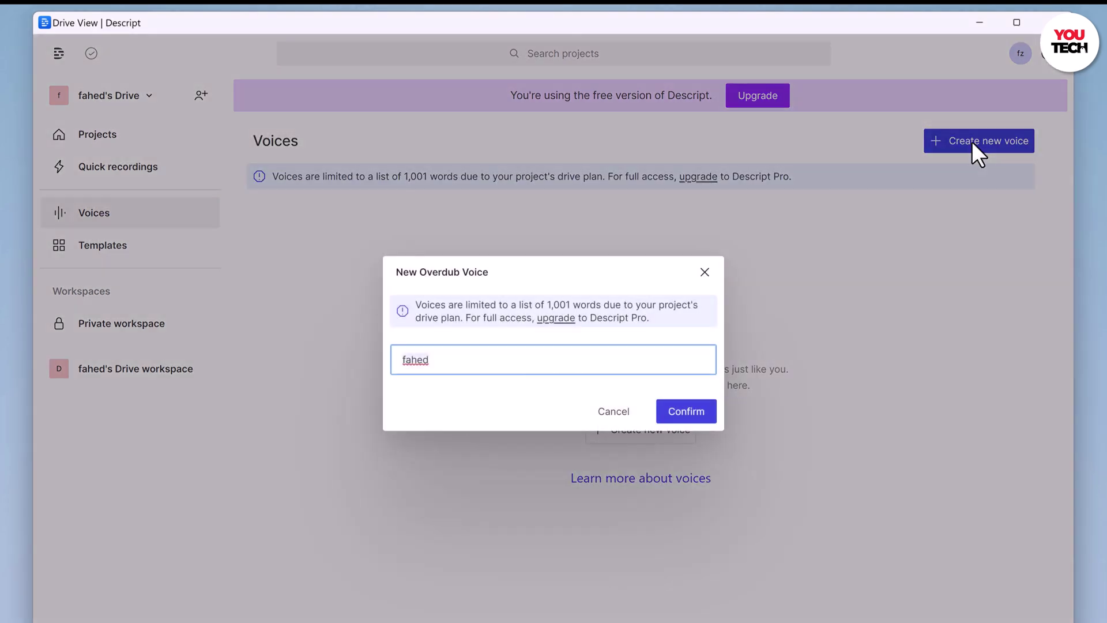
click(703, 413)
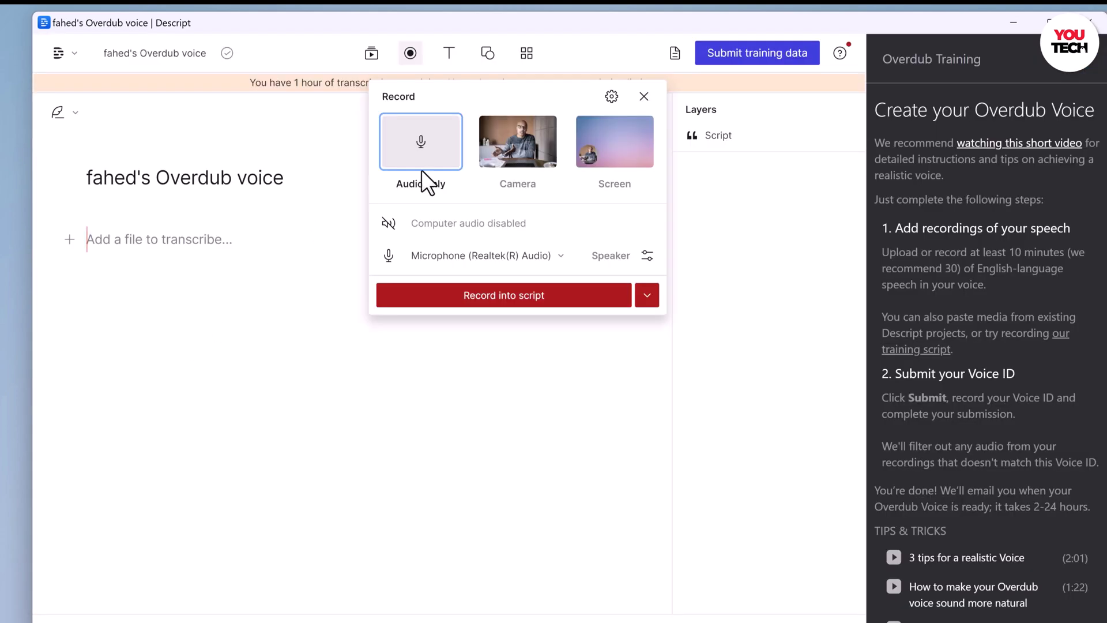
- Record about 30 seconds of microphone speech into the voice's training script
click(501, 295)
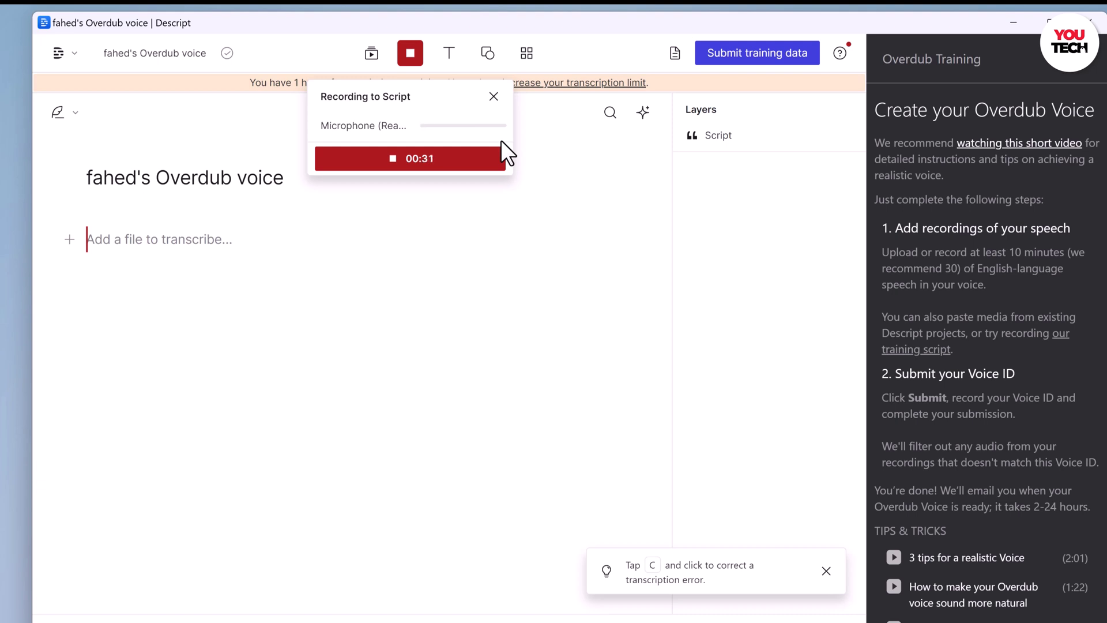
click(459, 164)
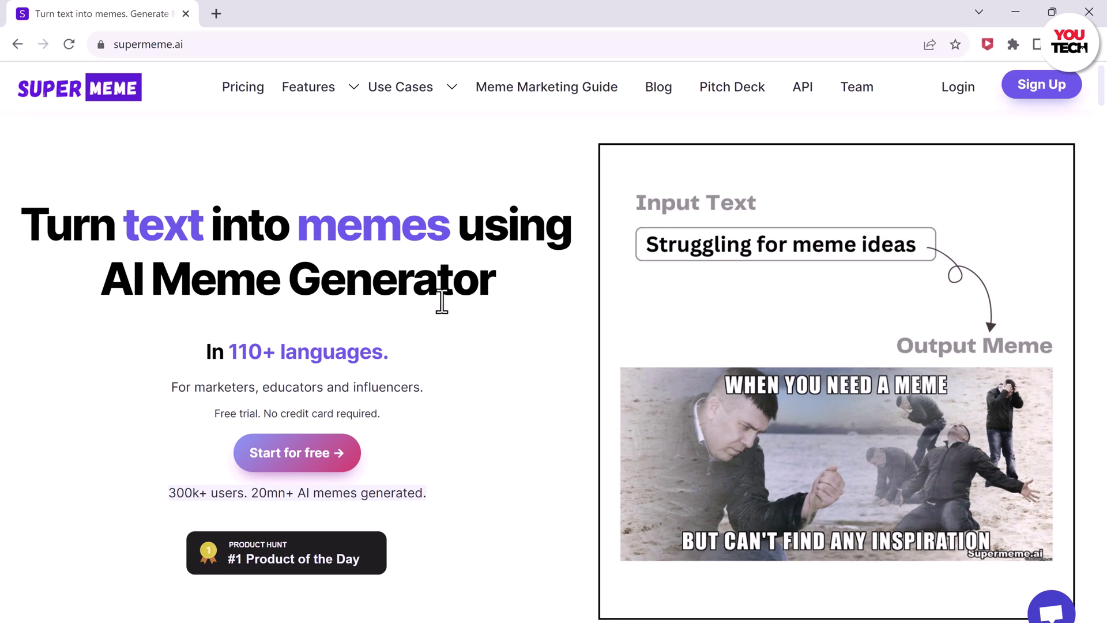
- Open Supermeme's free Text-to-meme page with Start for free
click(326, 474)
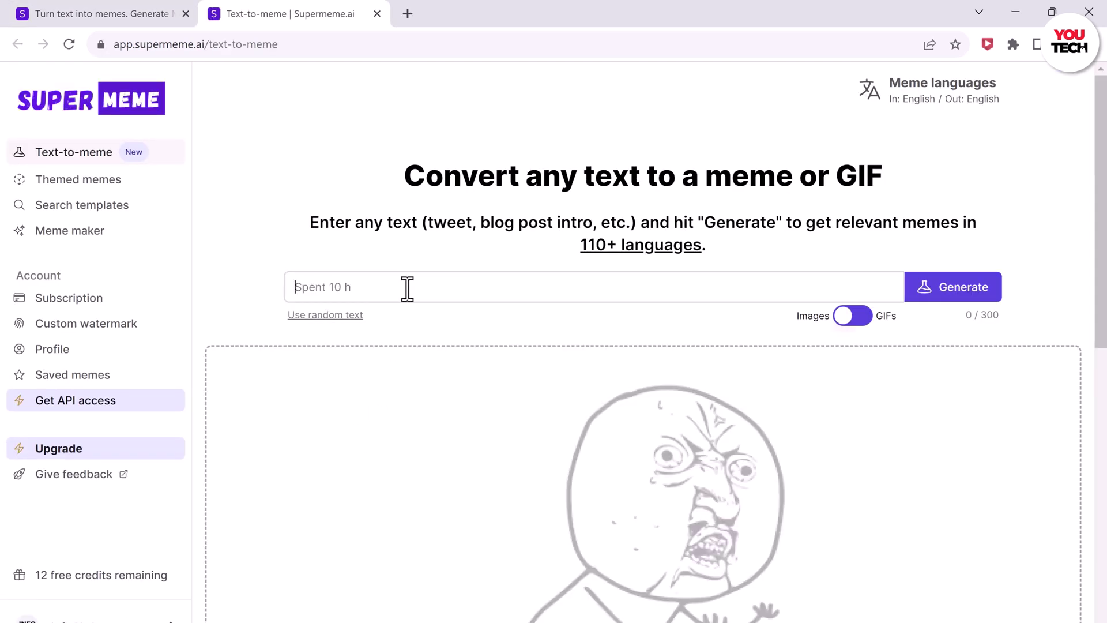
- Enter 'When Ai going to take your job' in the text-to-meme field and generate memes
text(When )
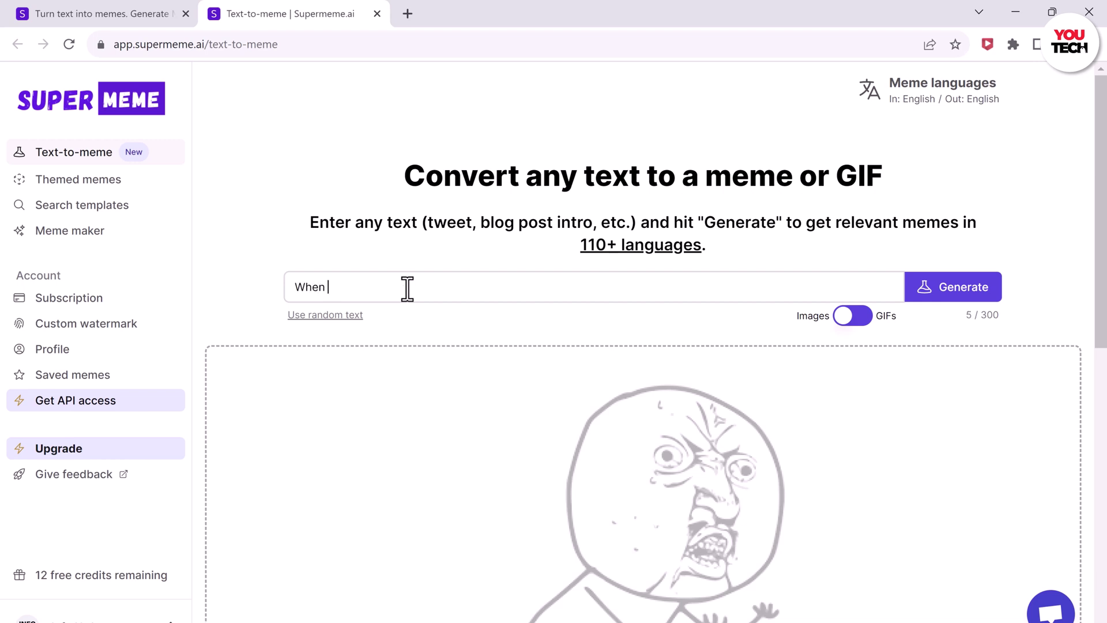
text(Ai going to take your job)
click(982, 287)
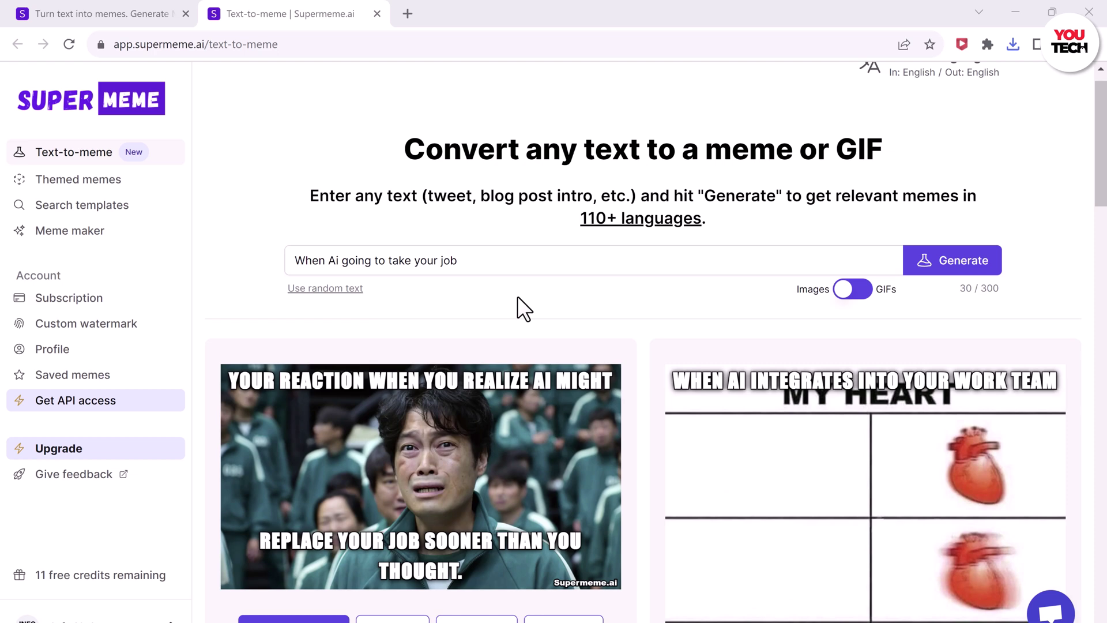
- Scroll down through the generated meme results
scroll(499, 408, down, 9)
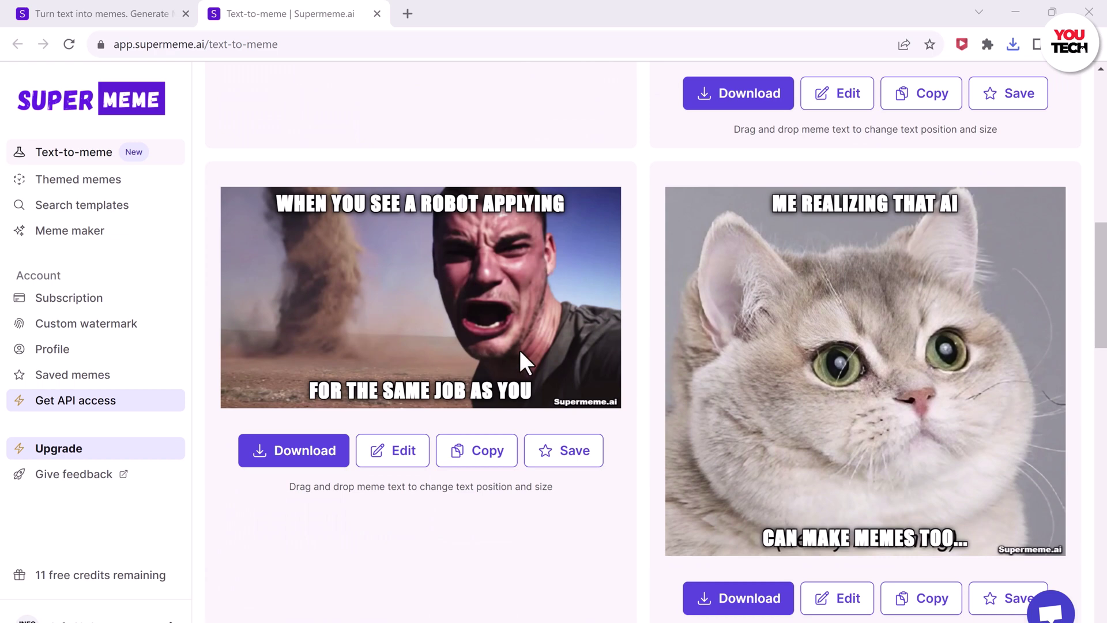
scroll(930, 281, down, 10)
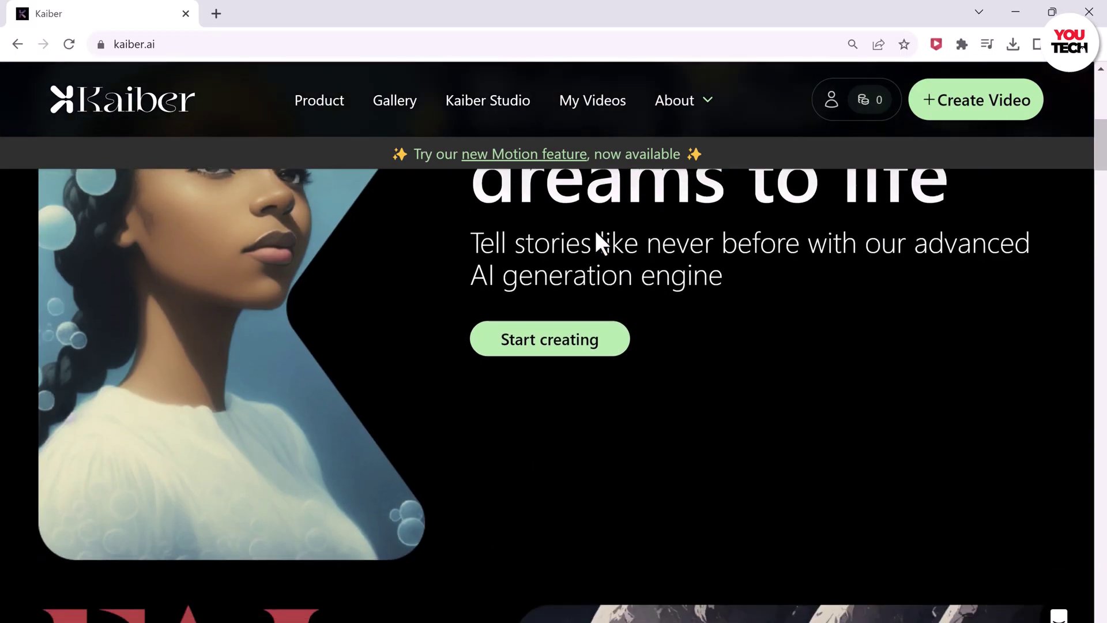
- Scroll the Kaiber home page down to the footer and back up
scroll(595, 230, down, 7)
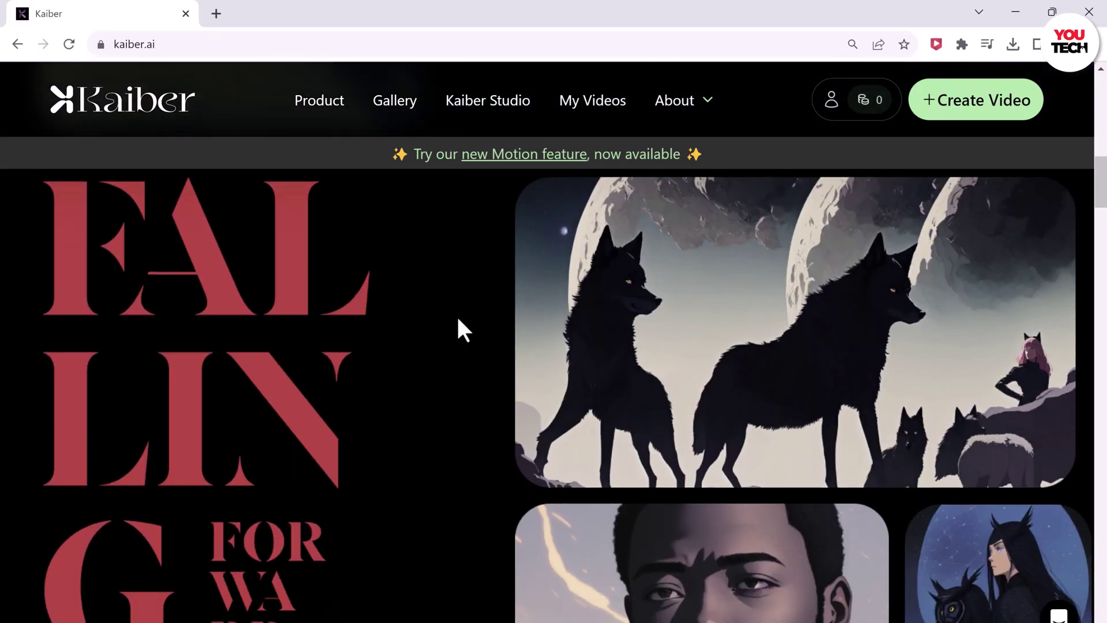
scroll(459, 320, down, 8)
scroll(467, 344, down, 6)
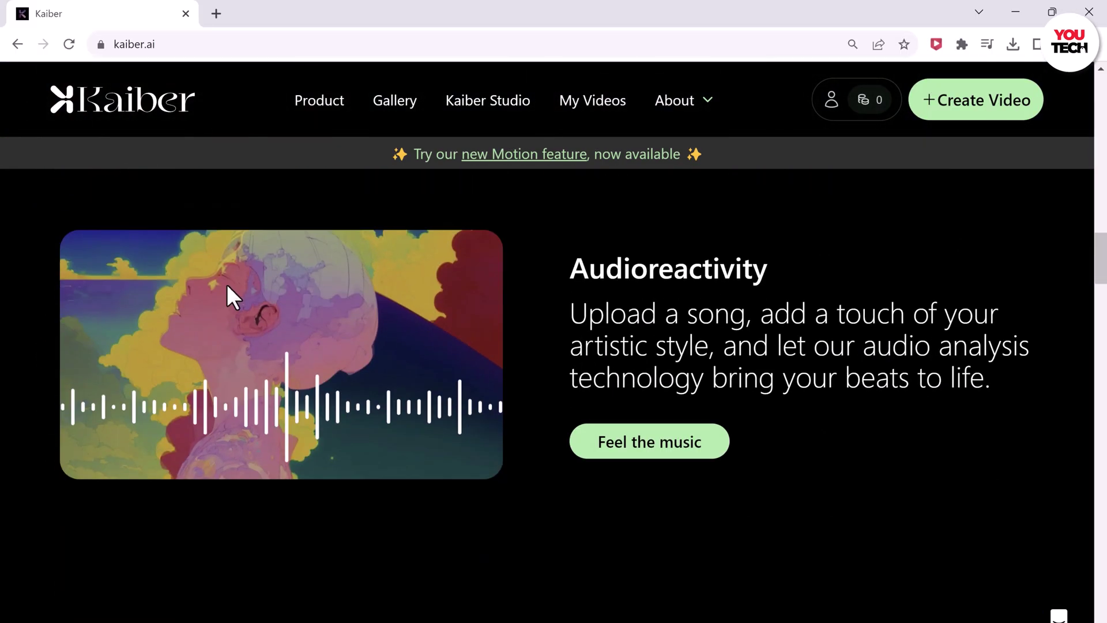
scroll(376, 388, down, 8)
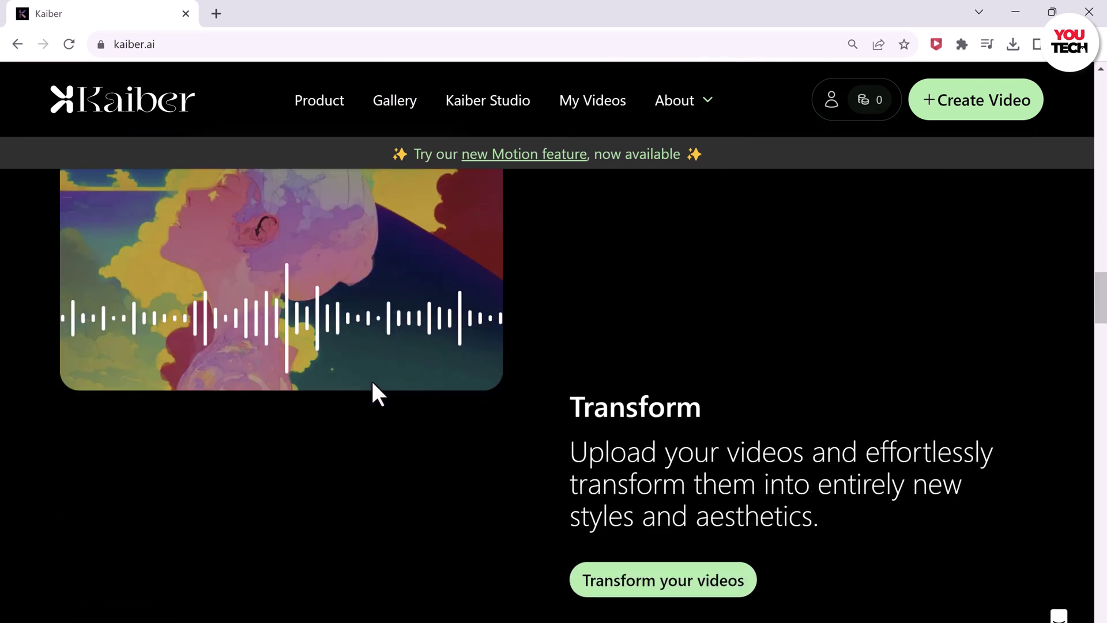
scroll(378, 370, down, 4)
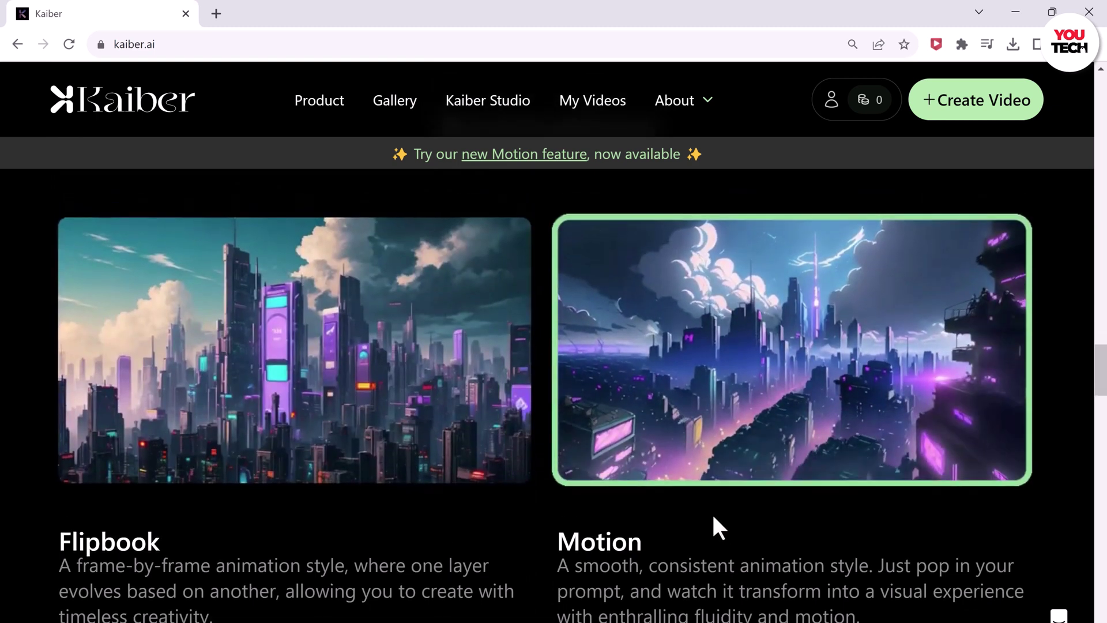
scroll(713, 512, down, 8)
scroll(715, 516, down, 2)
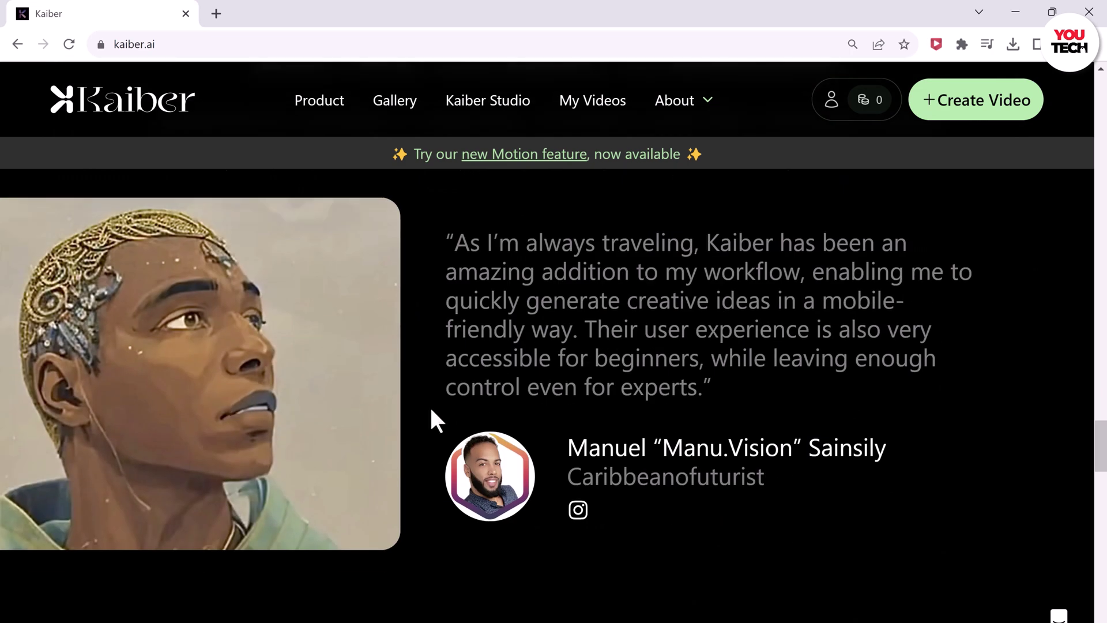
scroll(526, 410, down, 20)
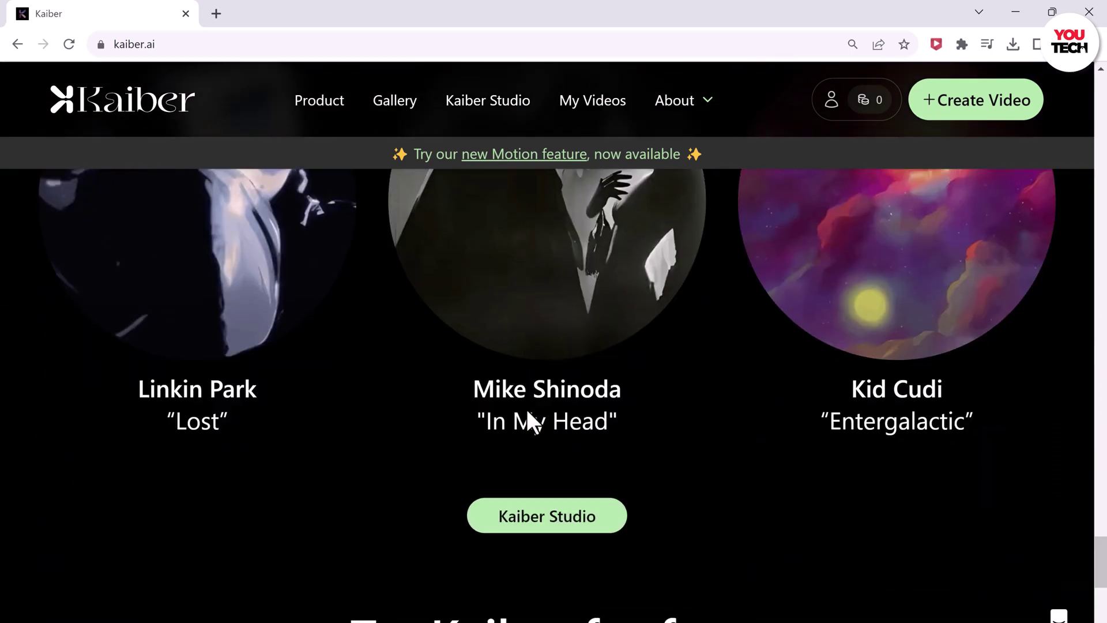
scroll(527, 410, down, 10)
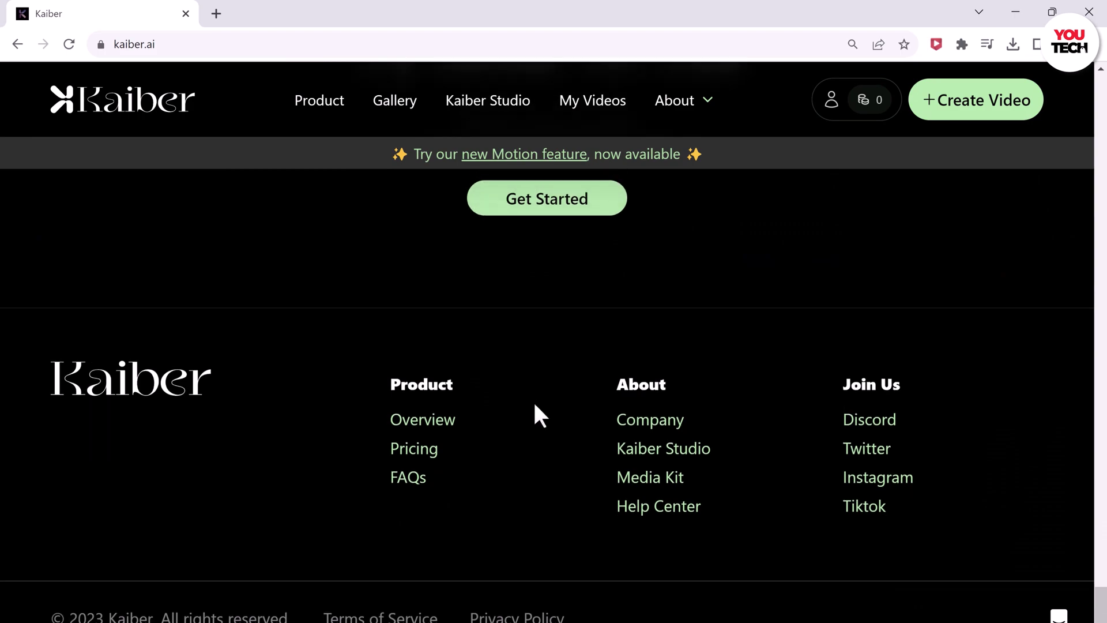
scroll(534, 400, up, 20)
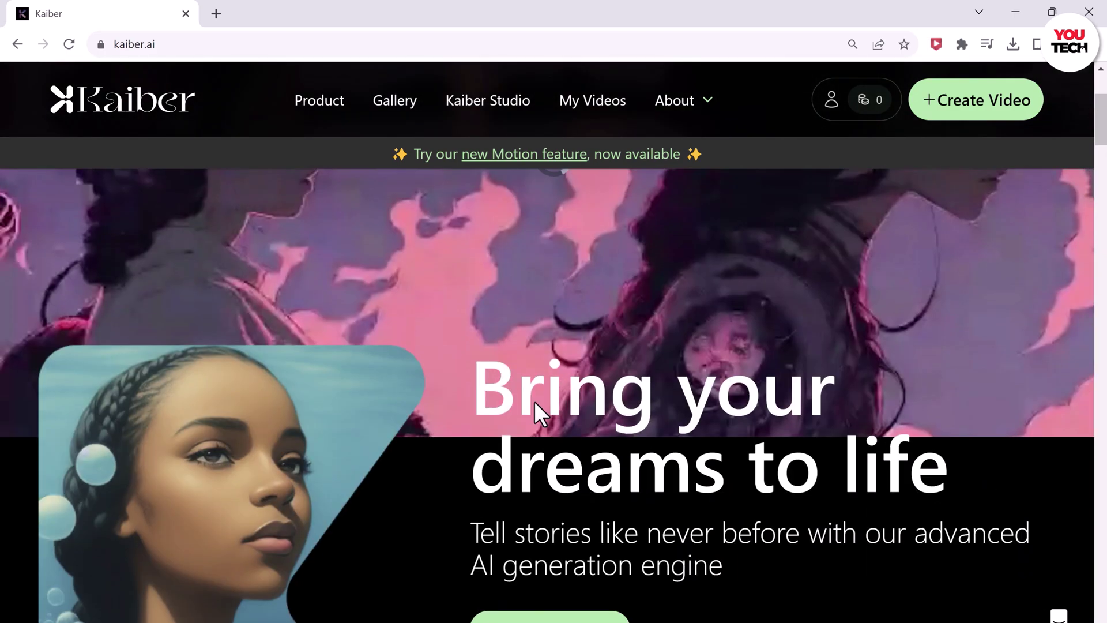
scroll(534, 400, up, 4)
- Open the Made with Kaiber gallery and preview its first videos
click(994, 110)
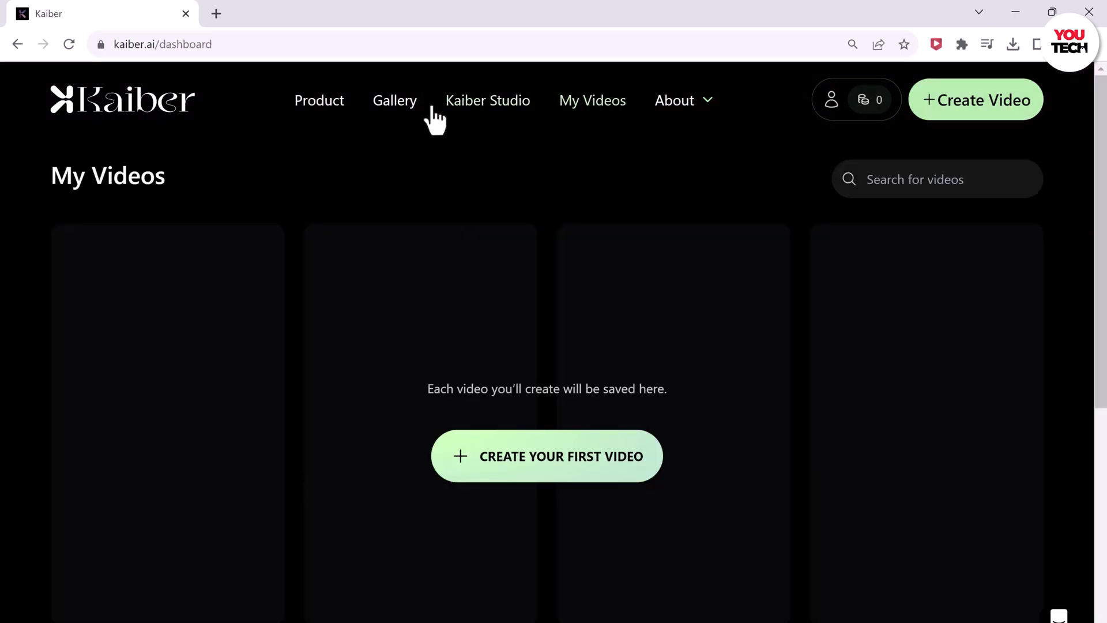
click(397, 102)
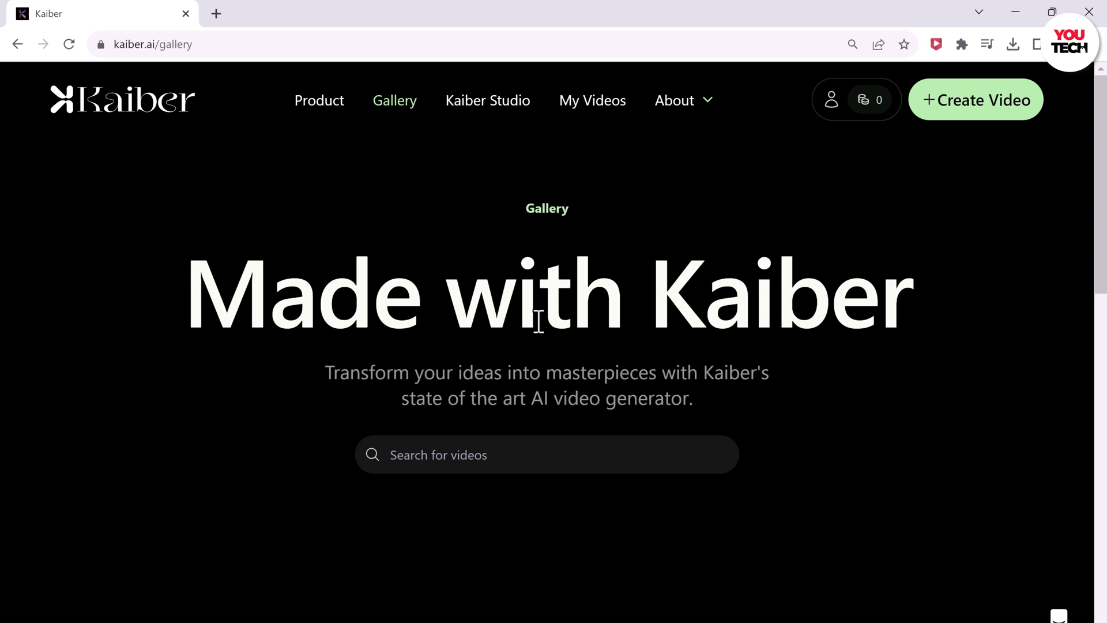
scroll(591, 328, down, 5)
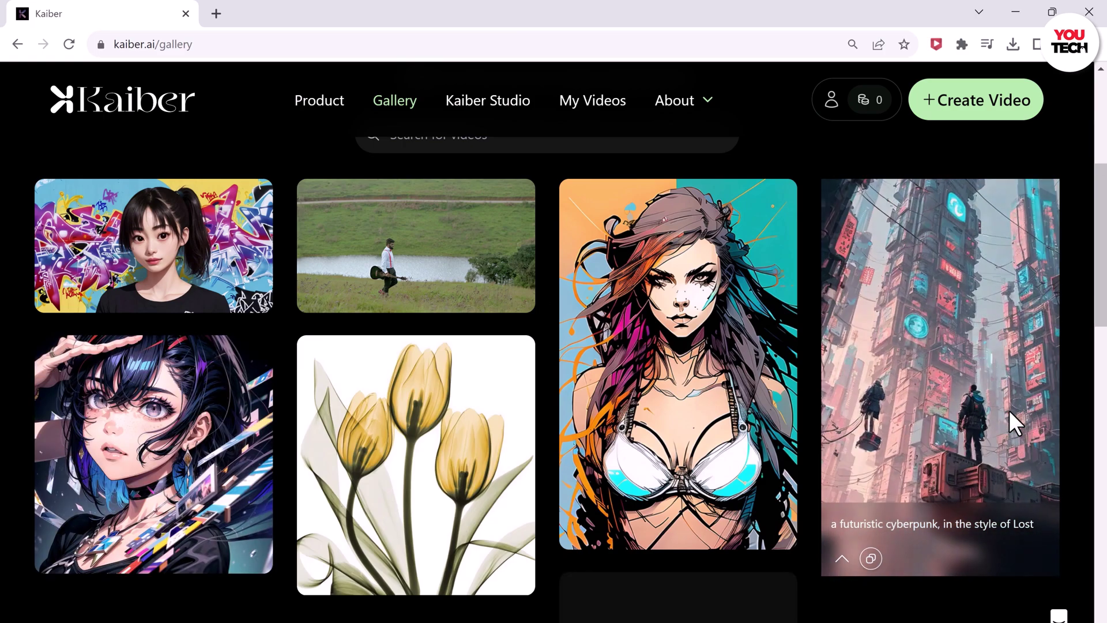
mouse_move(218, 400)
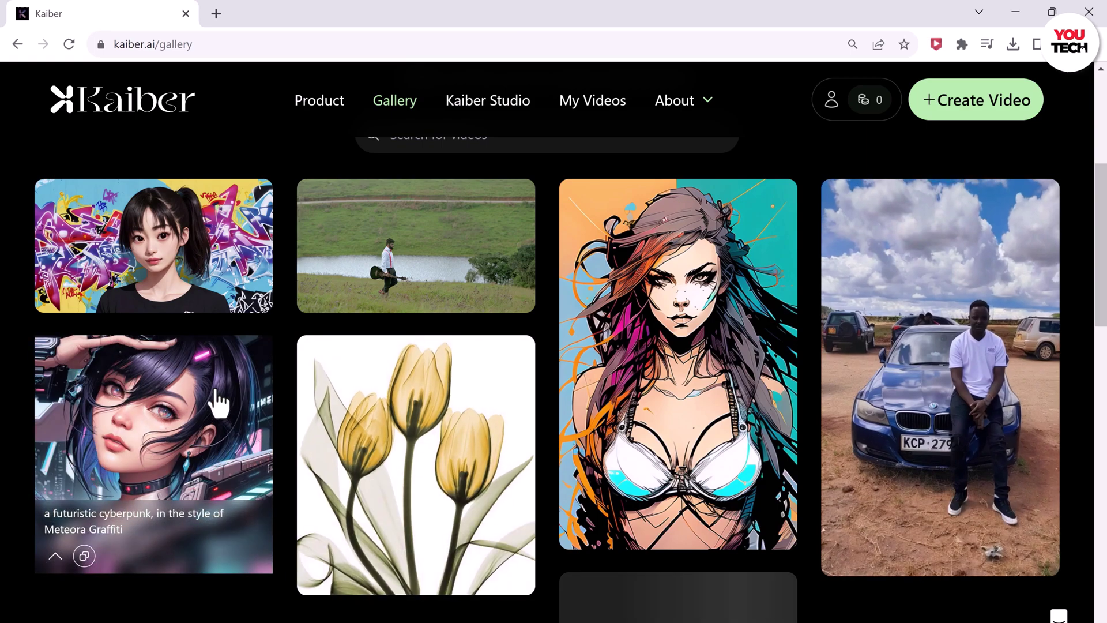
mouse_move(960, 326)
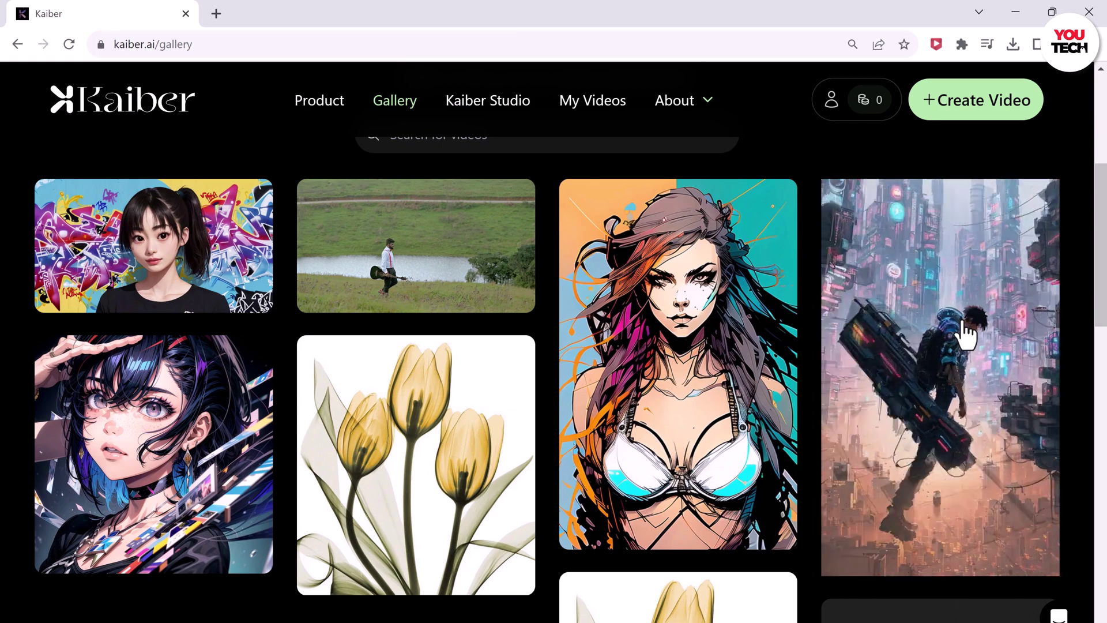
mouse_move(186, 483)
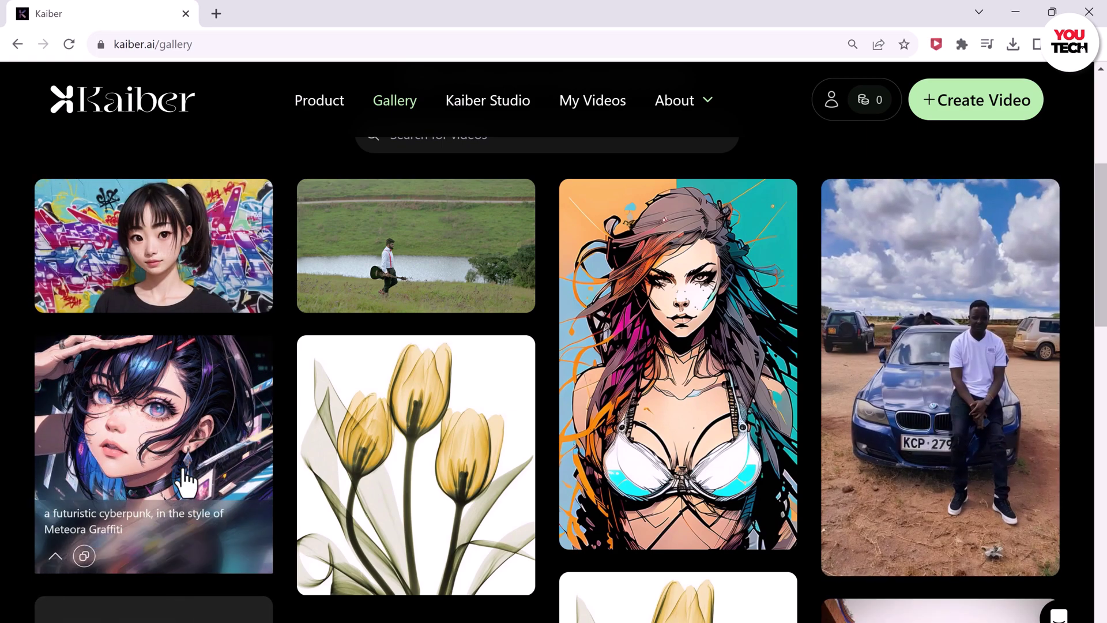
- Scroll the gallery grid and preview more video cards
scroll(351, 456, down, 4)
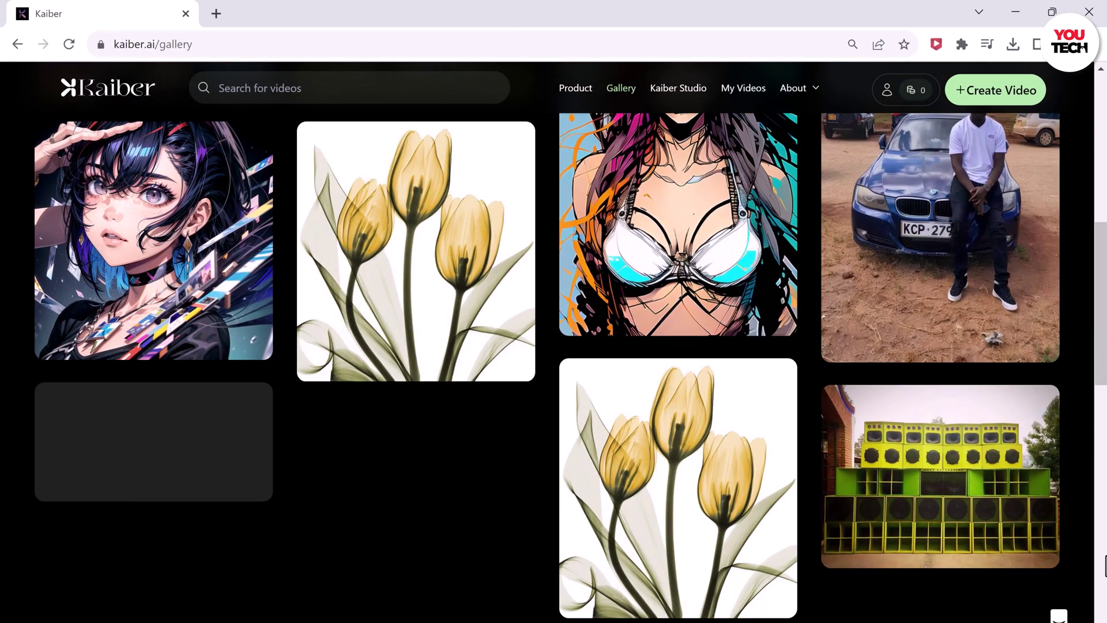
scroll(1099, 522, down, 4)
scroll(1099, 522, up, 10)
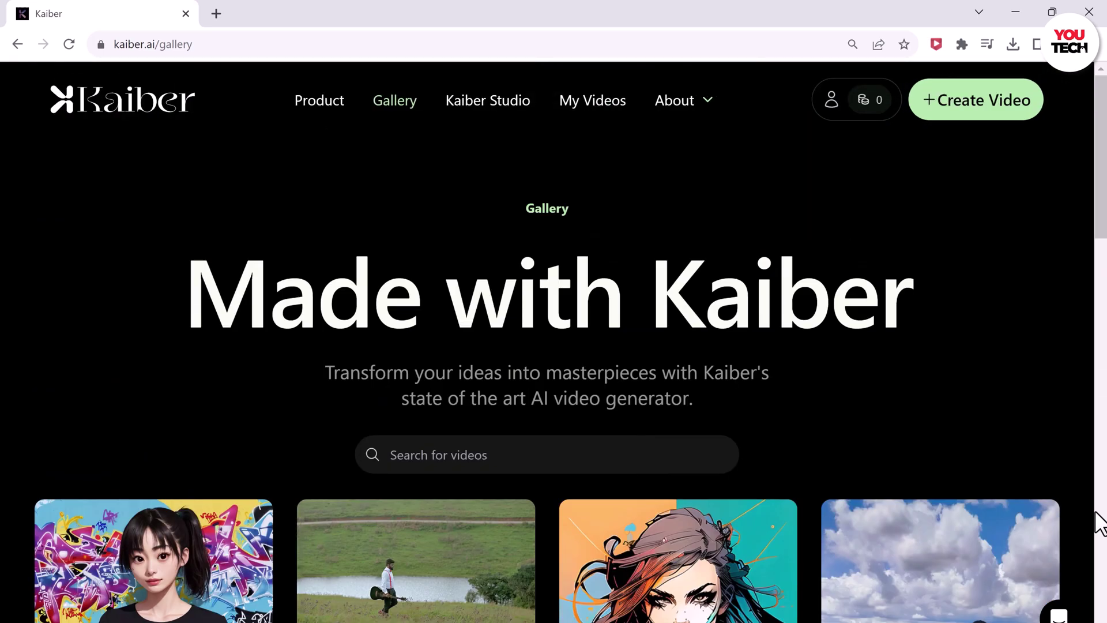
scroll(470, 403, down, 9)
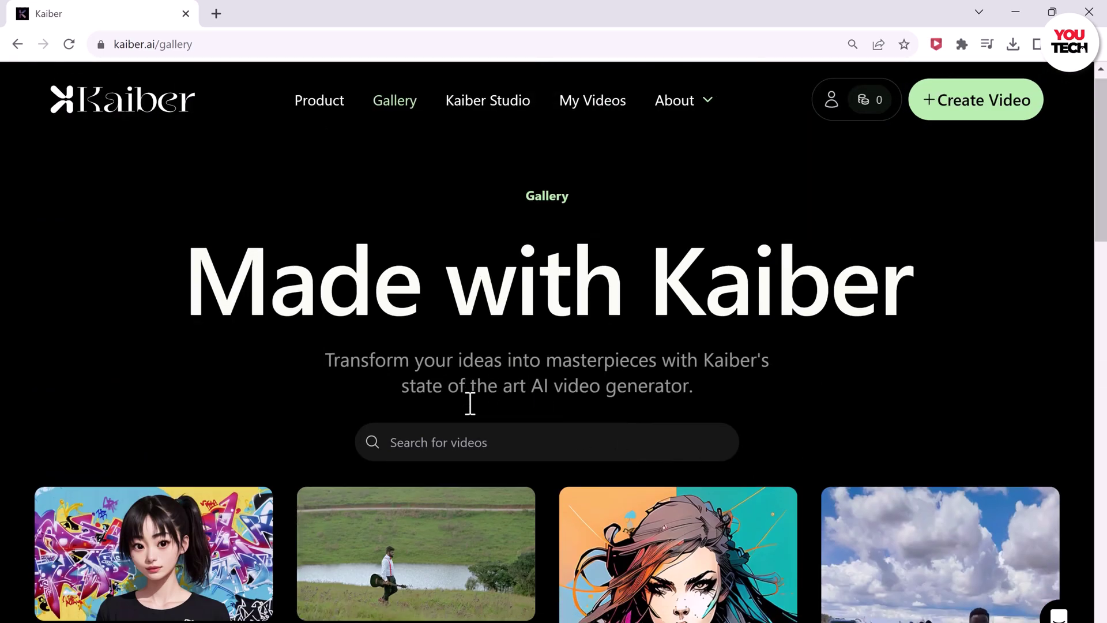
scroll(470, 403, up, 4)
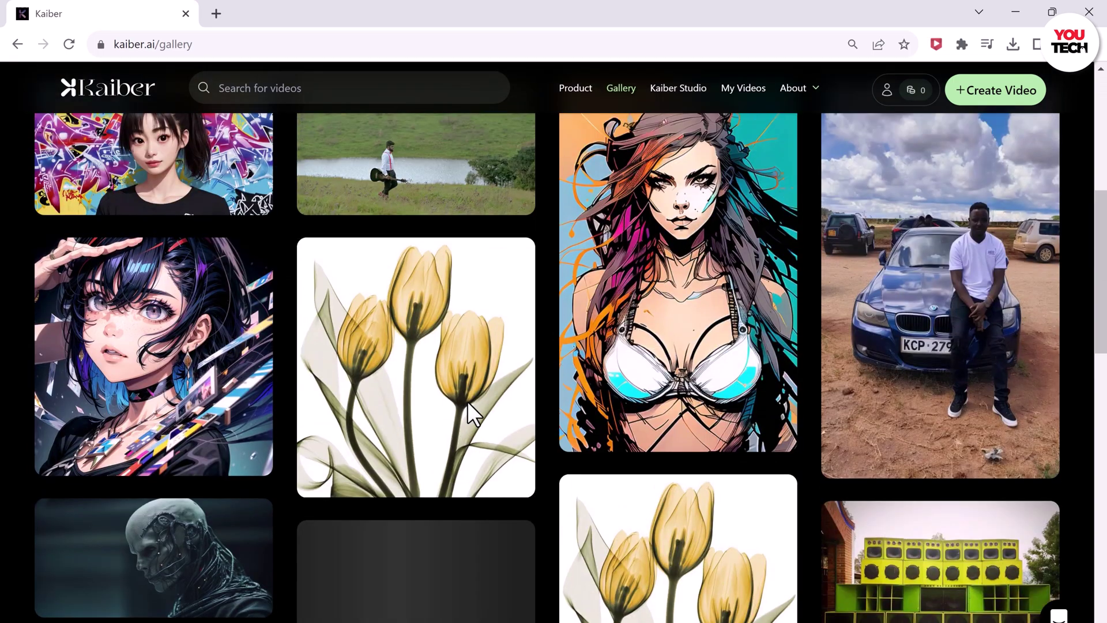
mouse_move(725, 316)
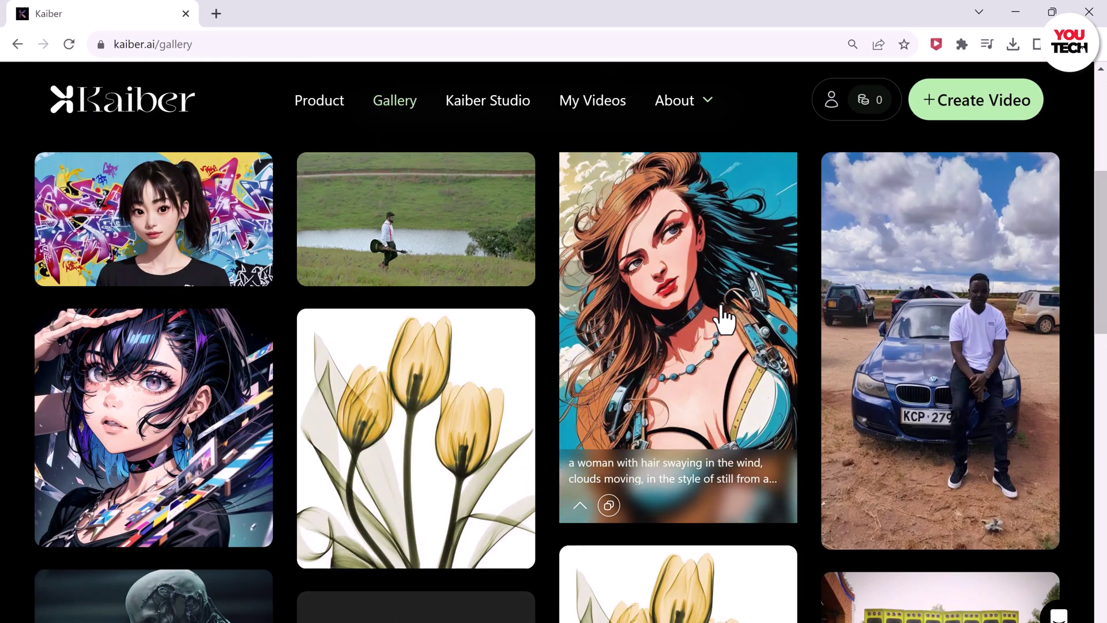
mouse_move(350, 236)
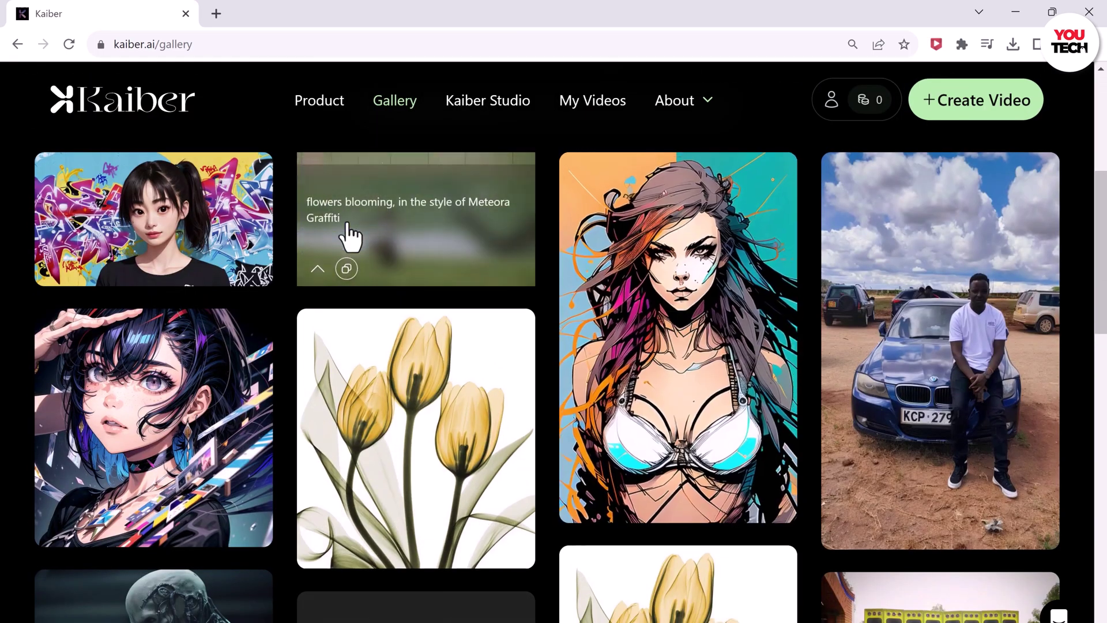